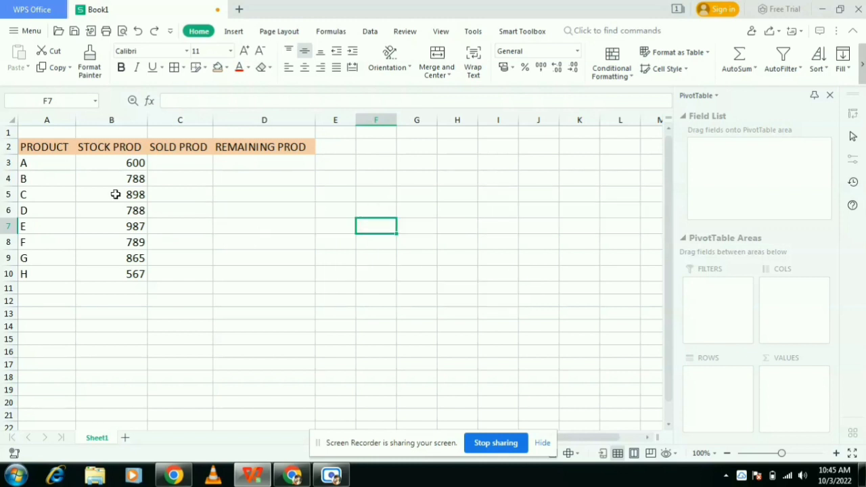
Step: Review the table's column headers, the product list in A3:A10 and the stock quantities in B3:B10
{"action": "double_click", "coordinate": [129, 149]}
{"action": "left_click", "coordinate": [171, 152]}
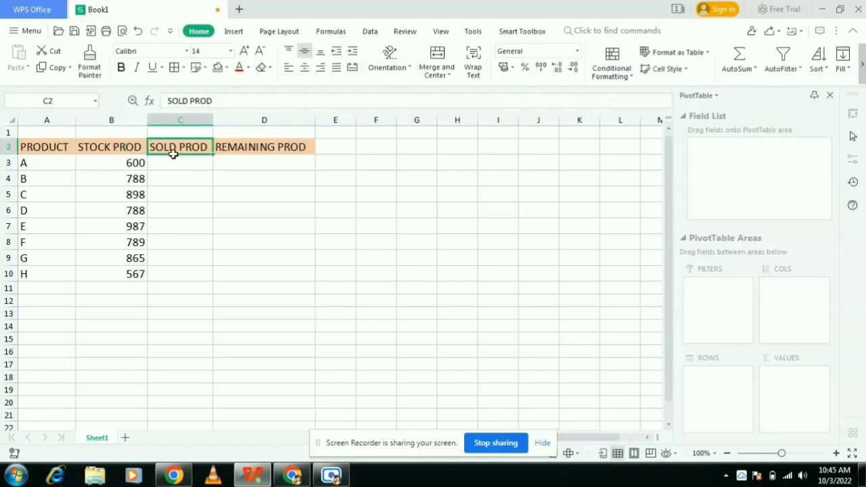
{"action": "left_click", "coordinate": [249, 149]}
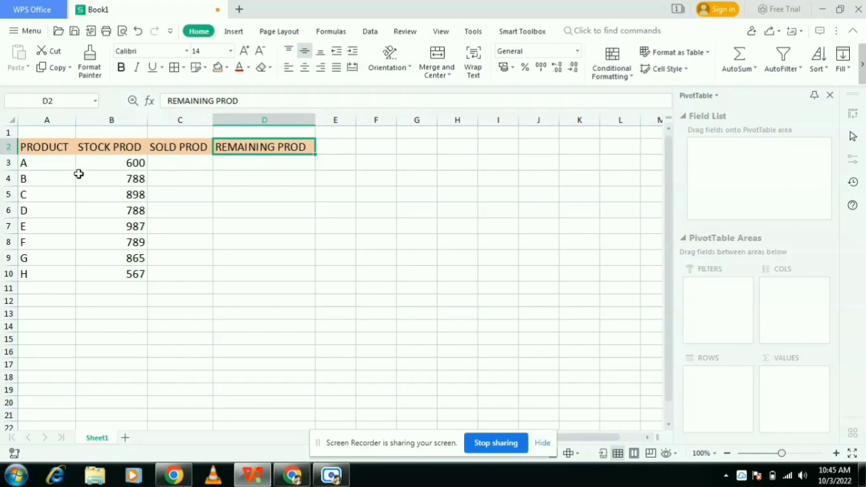
{"action": "left_click", "coordinate": [48, 164]}
{"action": "left_click_drag", "start_coordinate": [48, 165], "coordinate": [43, 270]}
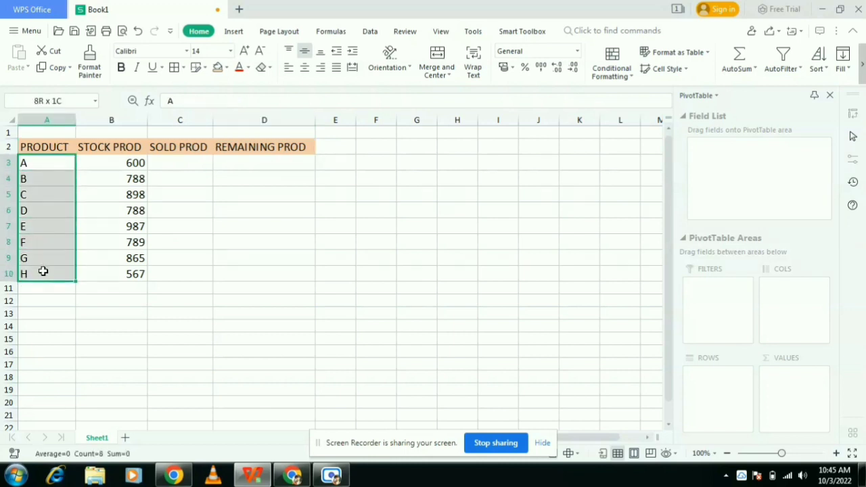
{"action": "left_click", "coordinate": [122, 166]}
{"action": "left_click_drag", "start_coordinate": [122, 165], "coordinate": [120, 273]}
{"action": "left_click", "coordinate": [119, 318]}
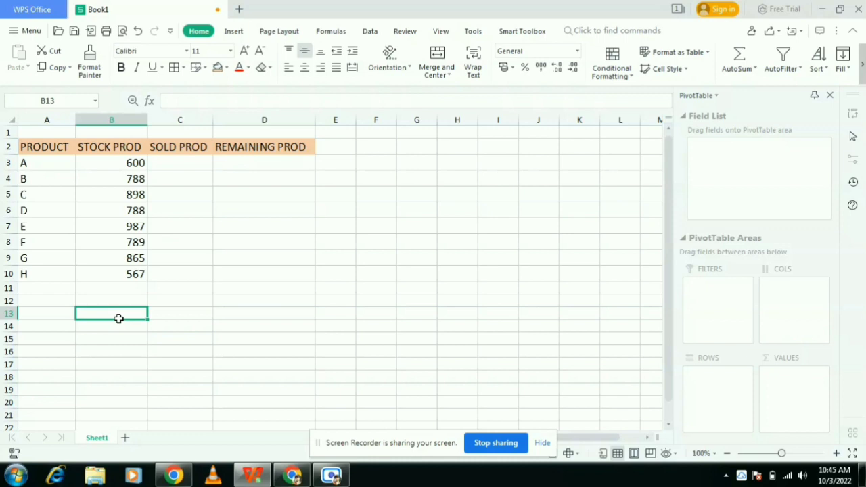
{"action": "left_click", "coordinate": [182, 169]}
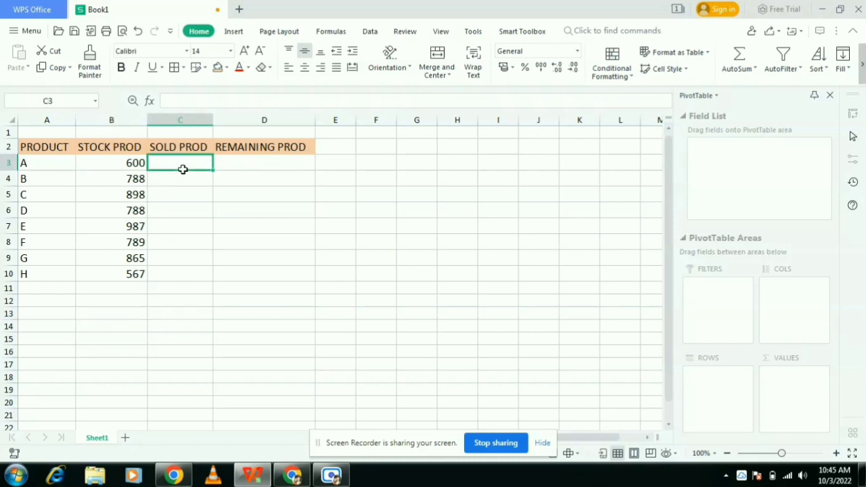
{"action": "left_click", "coordinate": [114, 168]}
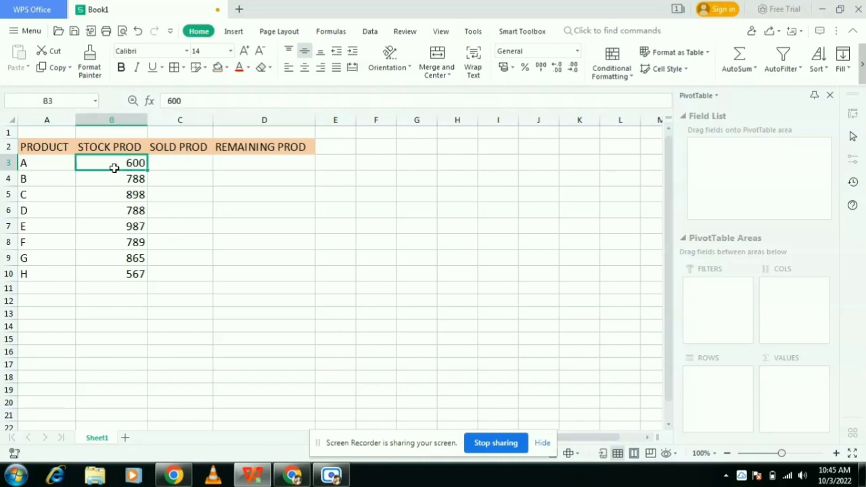
Step: Enter the sold quantities 400, 445, 434 and 565 for products A to D in cells C3:C6
{"action": "left_click", "coordinate": [183, 170]}
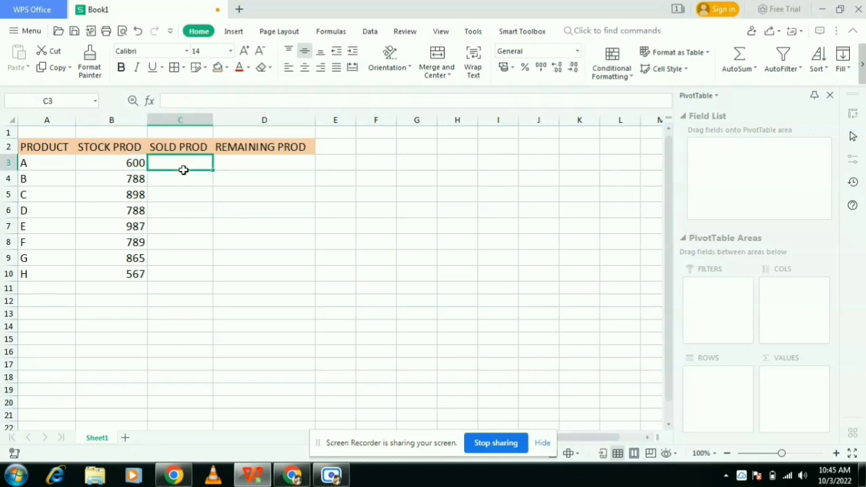
{"action": "type", "text": "400"}
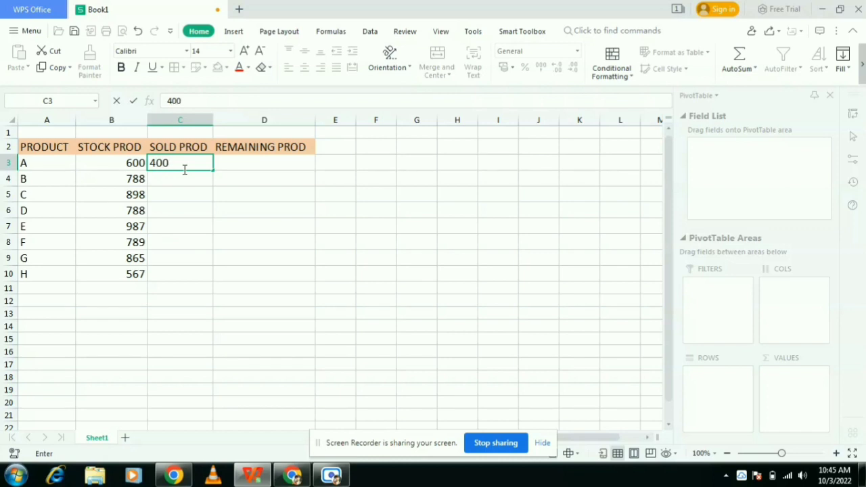
{"action": "double_click", "coordinate": [176, 180]}
{"action": "type", "text": "445"}
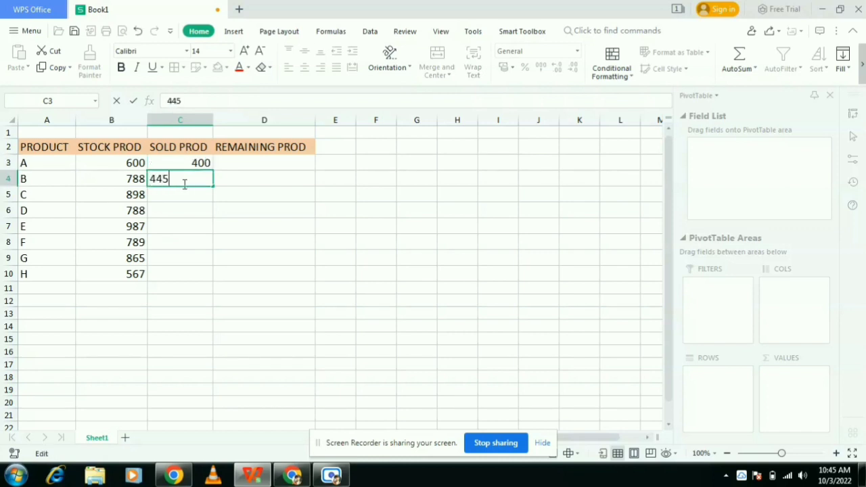
{"action": "left_click", "coordinate": [173, 195]}
{"action": "type", "text": "434"}
{"action": "left_click", "coordinate": [172, 210]}
{"action": "type", "text": "565"}
Step: Enter the sold quantities 454, 445, 544 and 454 for products E to H in cells C7:C10
{"action": "left_click", "coordinate": [169, 226]}
{"action": "type", "text": "454"}
{"action": "left_click", "coordinate": [170, 241]}
{"action": "type", "text": "445"}
{"action": "left_click", "coordinate": [170, 258]}
{"action": "type", "text": "544"}
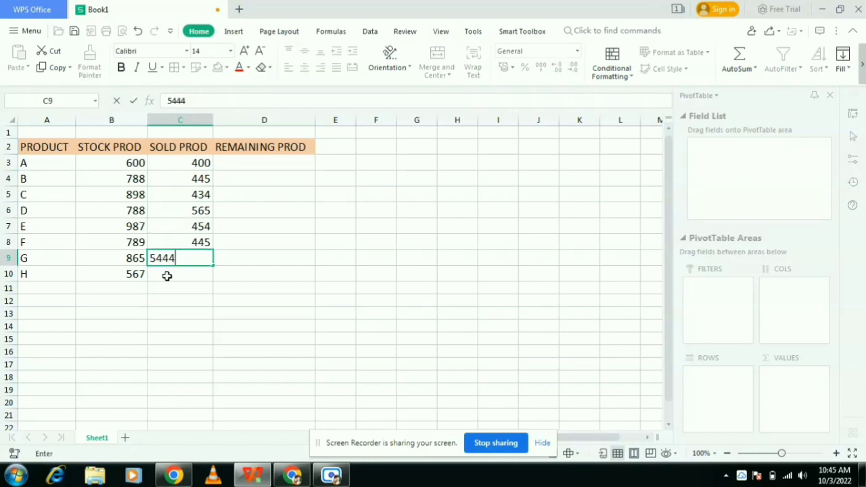
{"action": "left_click", "coordinate": [183, 275]}
{"action": "type", "text": "454"}
{"action": "left_click", "coordinate": [301, 220]}
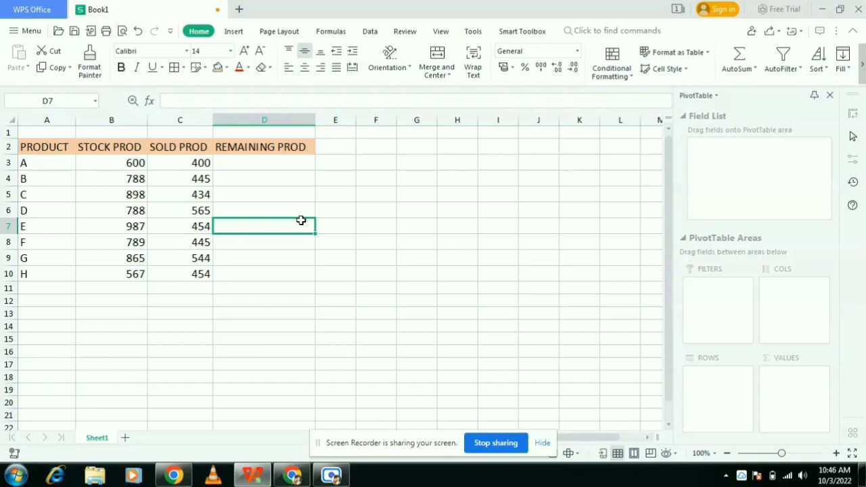
Step: Calculate product A's remaining quantity in cell D3 with the formula =B3-C3
{"action": "left_click", "coordinate": [249, 164]}
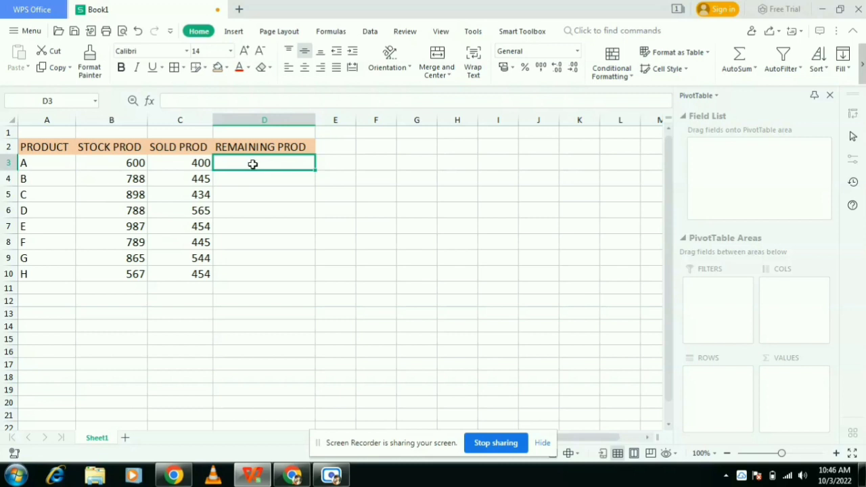
{"action": "left_click", "coordinate": [251, 180]}
{"action": "left_click", "coordinate": [247, 169]}
{"action": "type", "text": "-="}
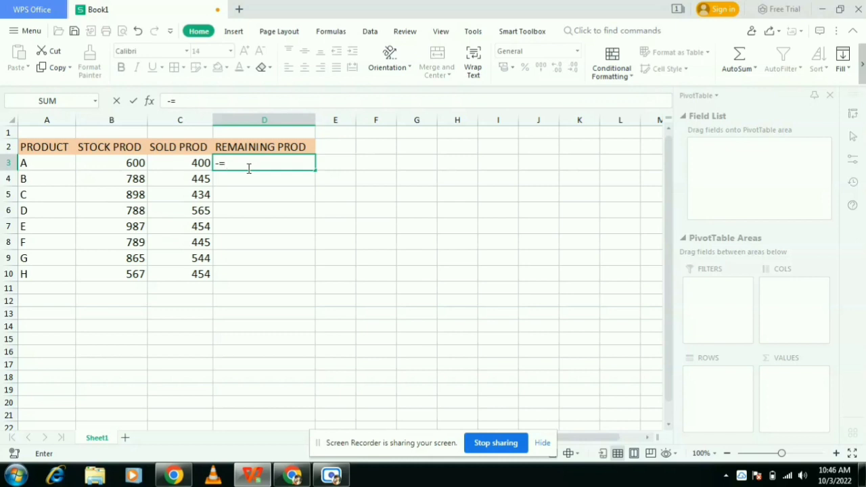
{"action": "key", "text": "BackSpace"}
{"action": "key", "text": "BackSpace"}
{"action": "type", "text": "="}
{"action": "type", "text": "B3"}
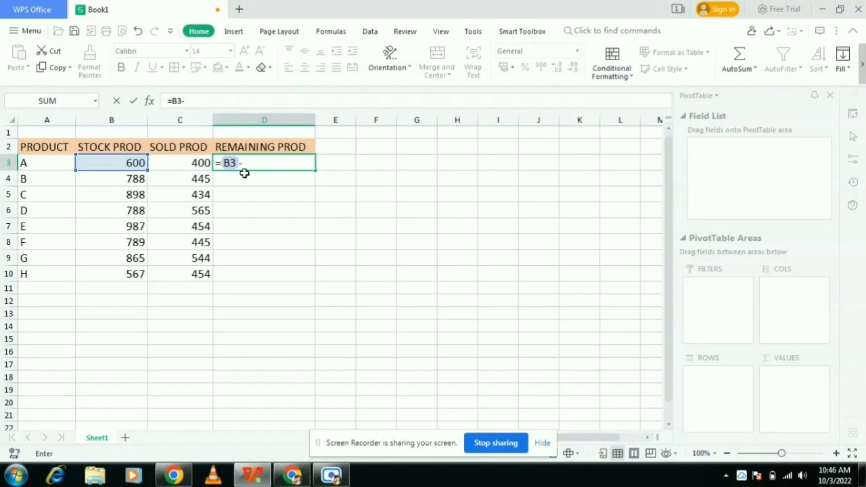
{"action": "type", "text": "-"}
{"action": "type", "text": "C3"}
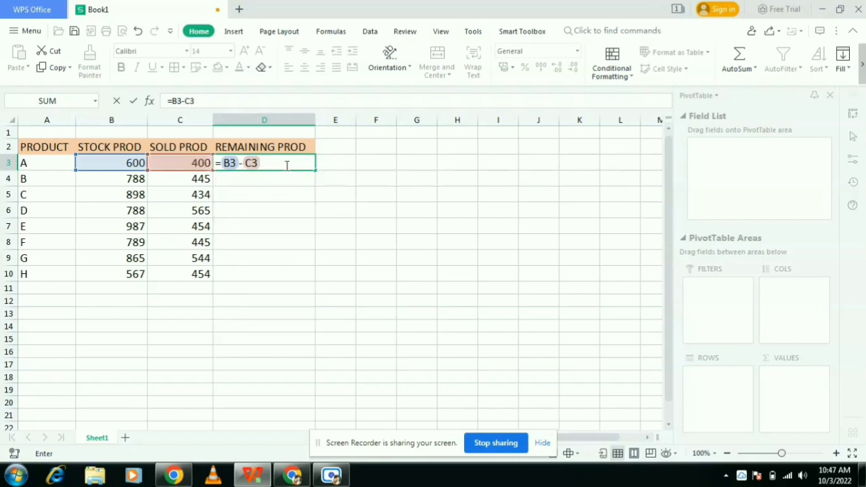
{"action": "key", "text": "Return"}
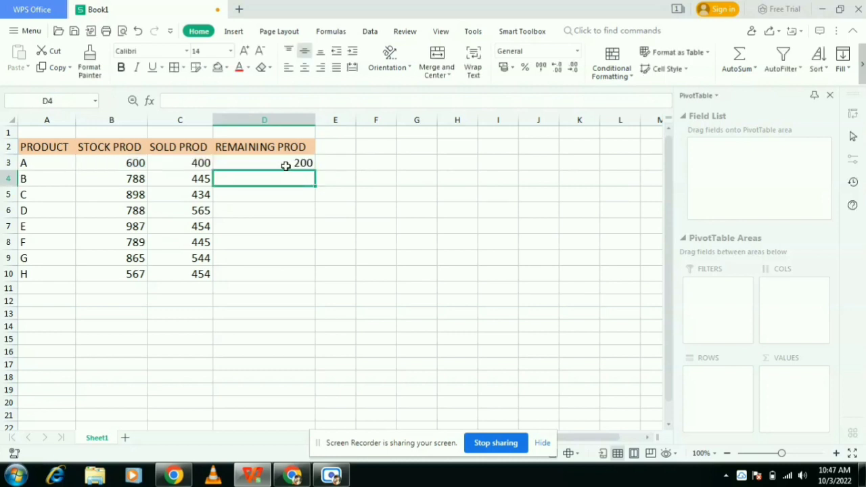
Step: Copy the remaining-quantity formula from D3 down through D10 for all products
{"action": "left_click", "coordinate": [305, 163]}
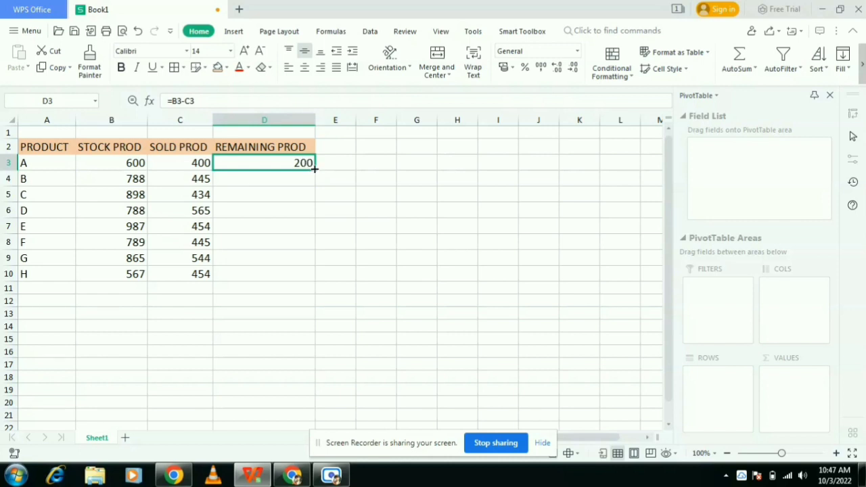
{"action": "left_click_drag", "start_coordinate": [314, 168], "coordinate": [311, 280]}
{"action": "left_click", "coordinate": [280, 311]}
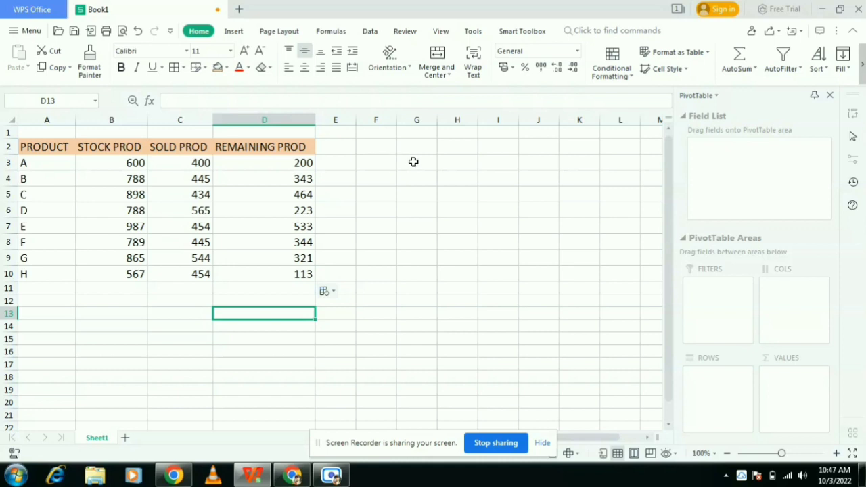
Step: Merge and center cells G3:I3 and enter the title STOCK PRODUCT in the merged cell
{"action": "left_click_drag", "start_coordinate": [406, 163], "coordinate": [497, 166]}
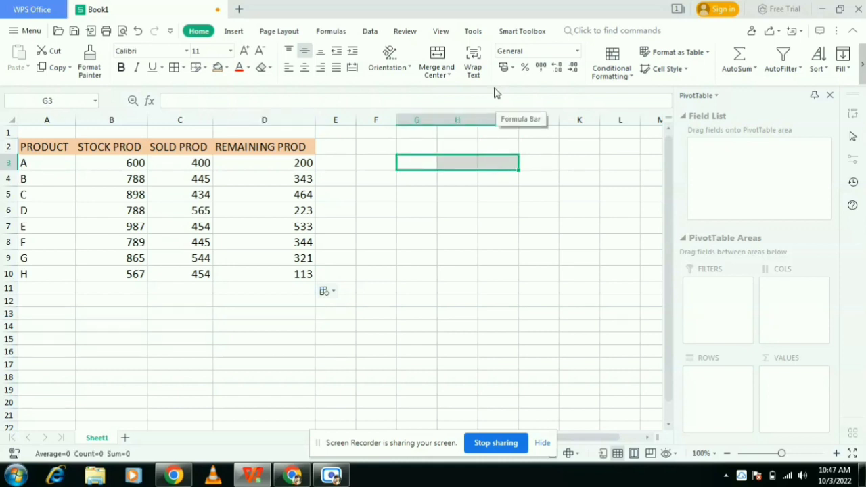
{"action": "left_click", "coordinate": [440, 72]}
{"action": "left_click", "coordinate": [466, 101]}
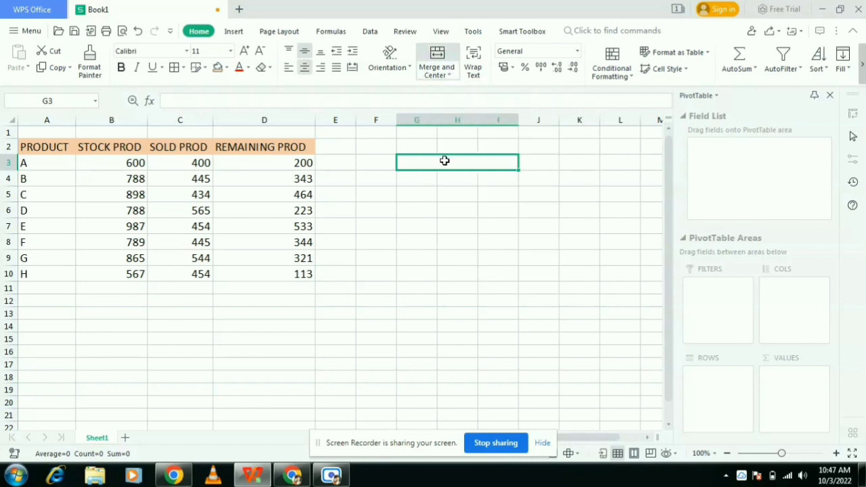
{"action": "type", "text": "STOC"}
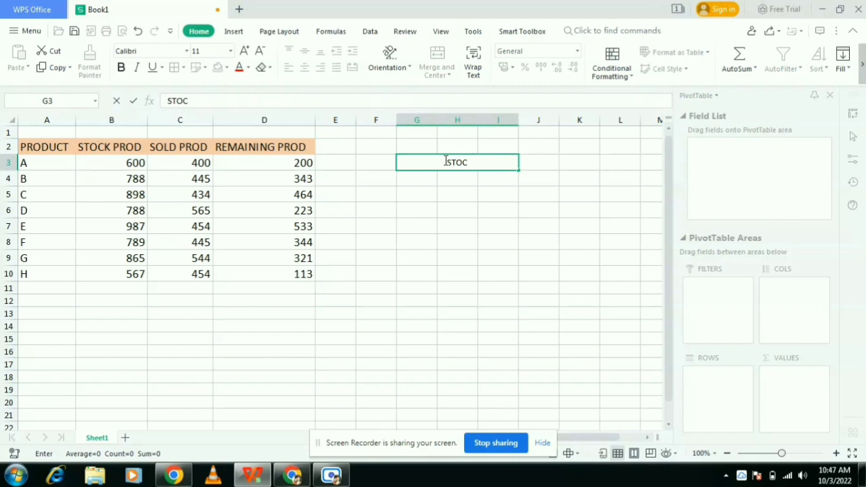
{"action": "type", "text": "K PRODUCT"}
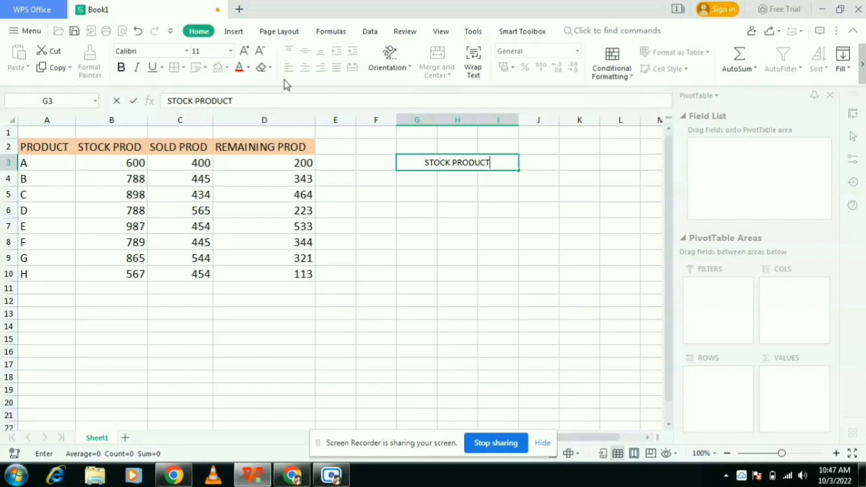
Step: Enlarge the font of the STOCK PRODUCT title in the merged cell G3:I3
{"action": "left_click", "coordinate": [246, 52]}
{"action": "left_click", "coordinate": [248, 56]}
{"action": "left_click", "coordinate": [245, 53]}
{"action": "left_click_drag", "start_coordinate": [417, 165], "coordinate": [496, 163]}
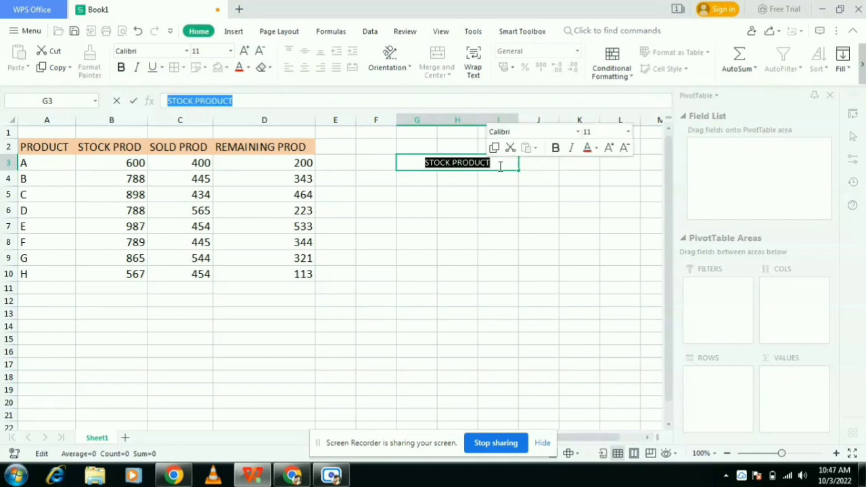
{"action": "left_click", "coordinate": [245, 51]}
{"action": "left_click", "coordinate": [245, 51]}
{"action": "left_click", "coordinate": [245, 51]}
{"action": "left_click", "coordinate": [245, 50]}
{"action": "left_click", "coordinate": [410, 222]}
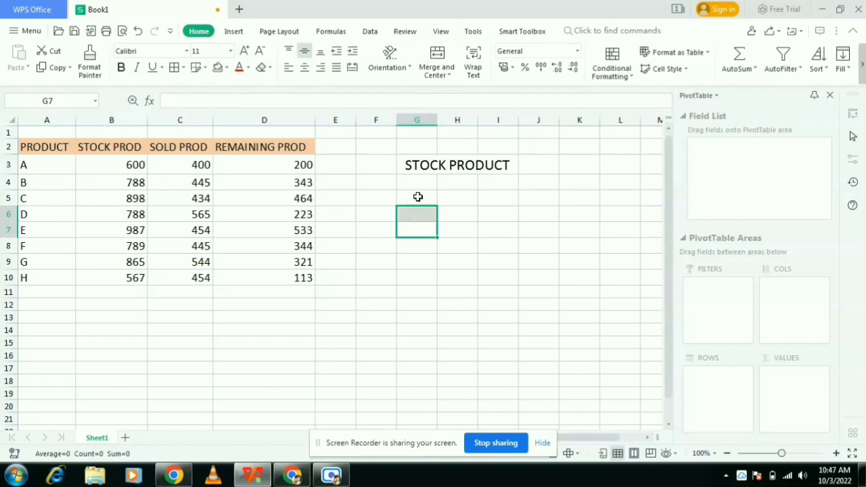
Step: Merge and center the block G4:I6 directly below the STOCK PRODUCT title
{"action": "left_click_drag", "start_coordinate": [407, 181], "coordinate": [502, 207]}
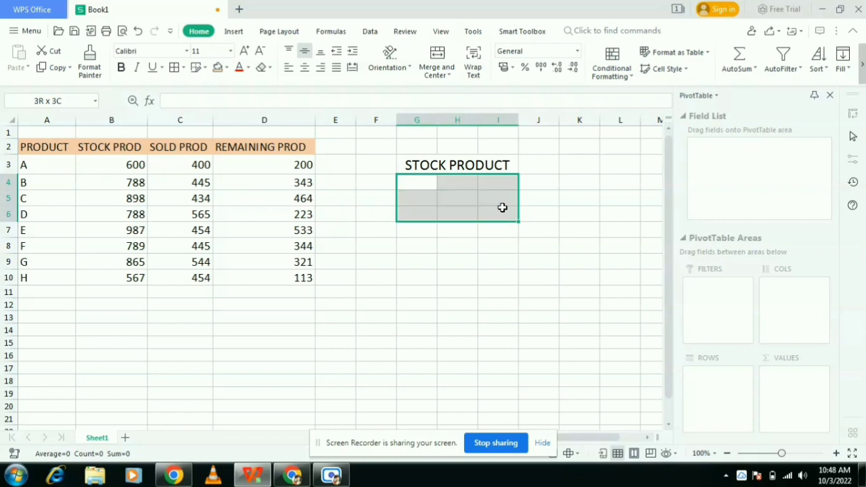
{"action": "left_click_drag", "start_coordinate": [502, 207], "coordinate": [502, 209]}
{"action": "left_click", "coordinate": [448, 75]}
{"action": "left_click", "coordinate": [471, 101]}
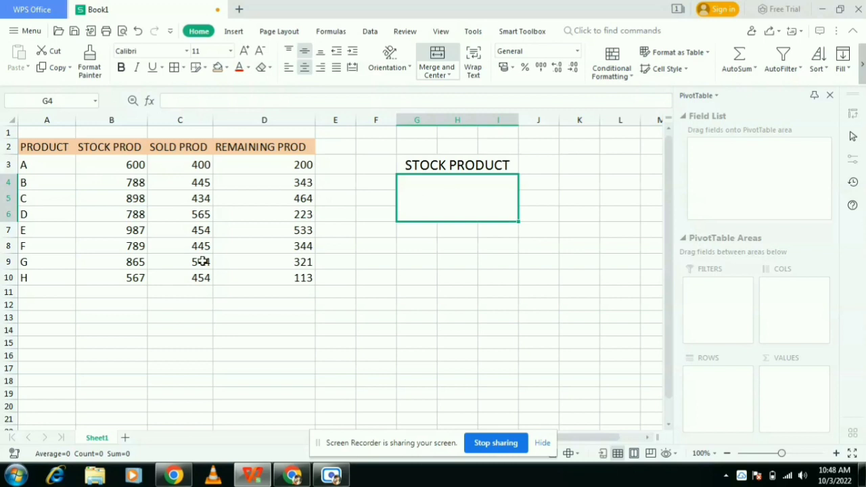
Step: Total the STOCK PROD column in cell B11 with the formula =SUM(B3:B10)
{"action": "left_click_drag", "start_coordinate": [127, 162], "coordinate": [120, 277]}
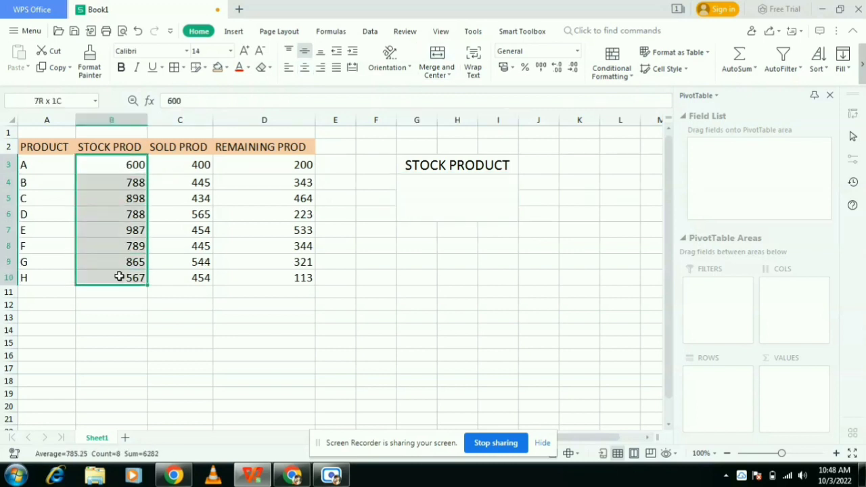
{"action": "left_click", "coordinate": [132, 298]}
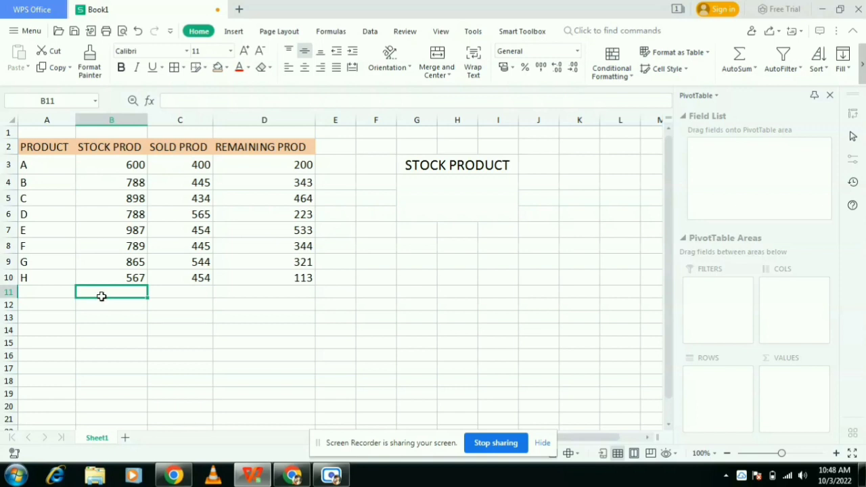
{"action": "type", "text": "="}
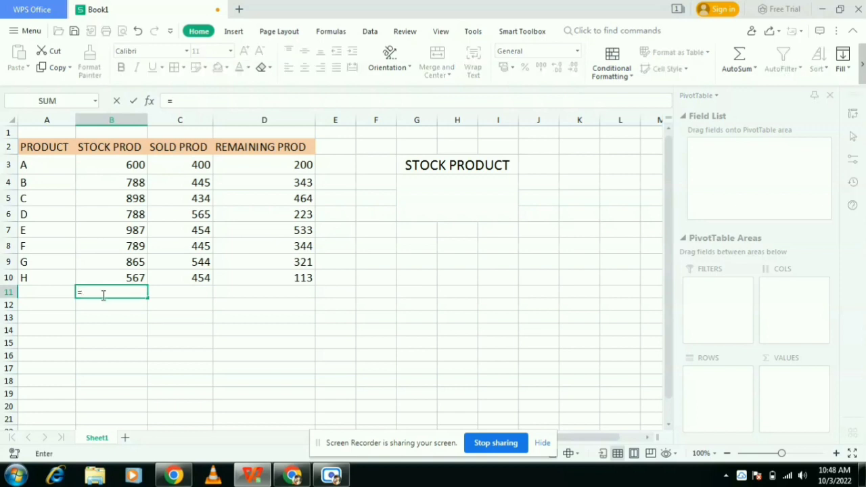
{"action": "type", "text": "SUM"}
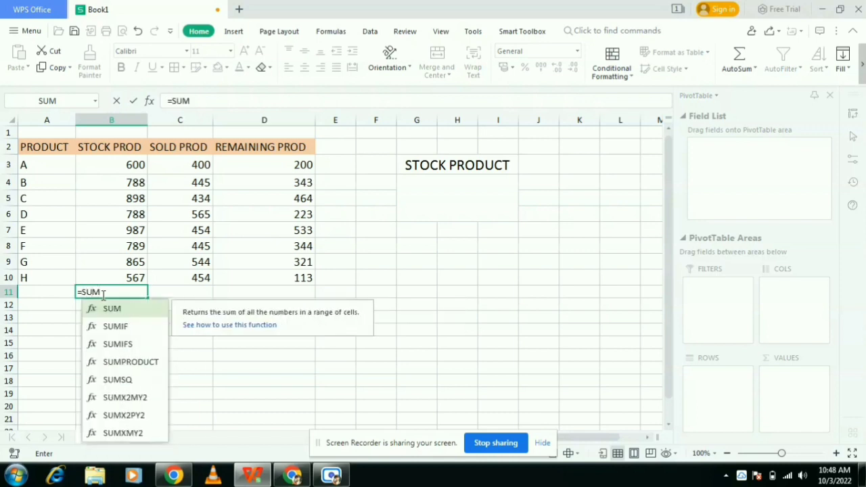
{"action": "type", "text": "("}
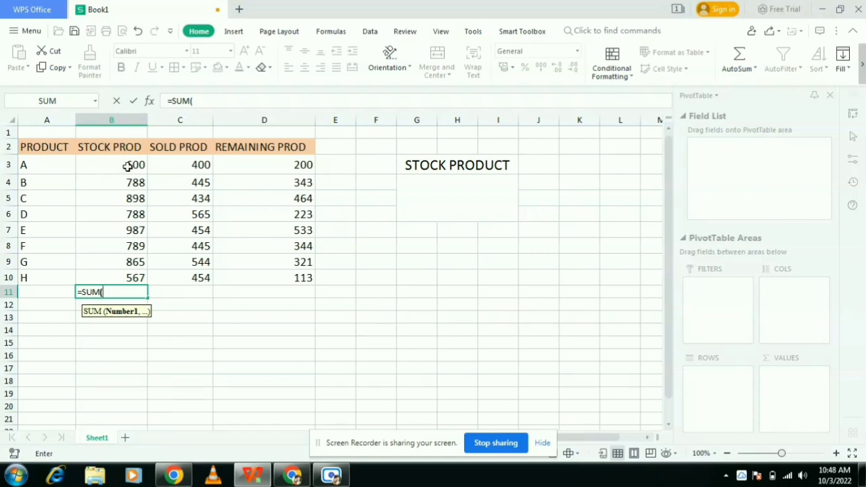
{"action": "type", "text": "B3"}
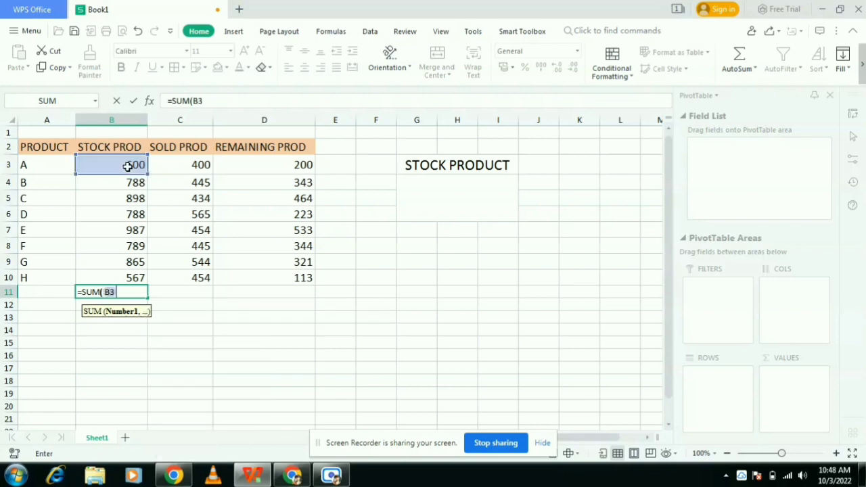
{"action": "type", "text": ":"}
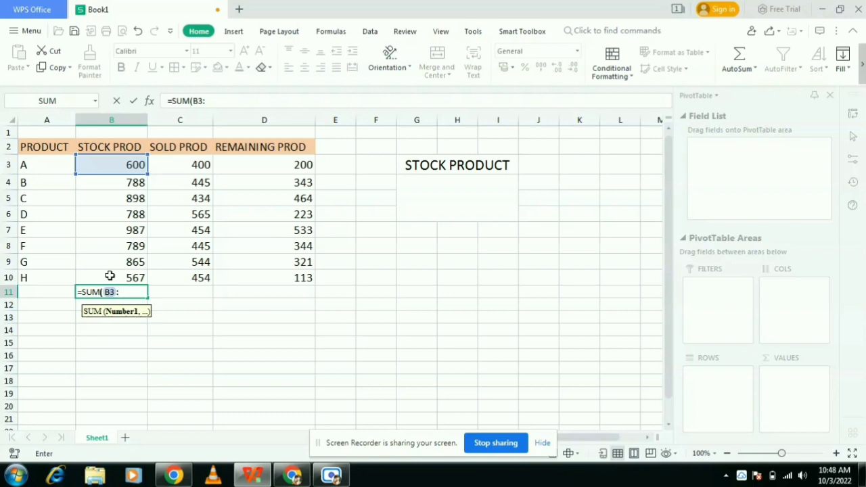
{"action": "type", "text": "B10"}
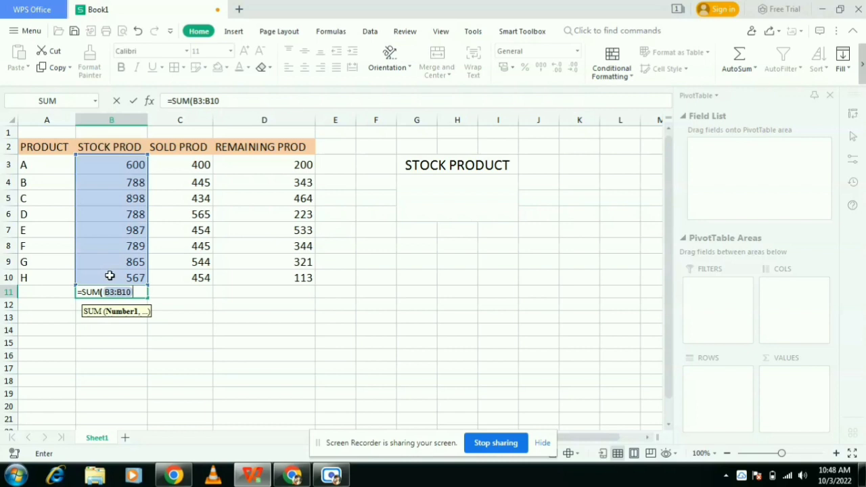
{"action": "type", "text": ")"}
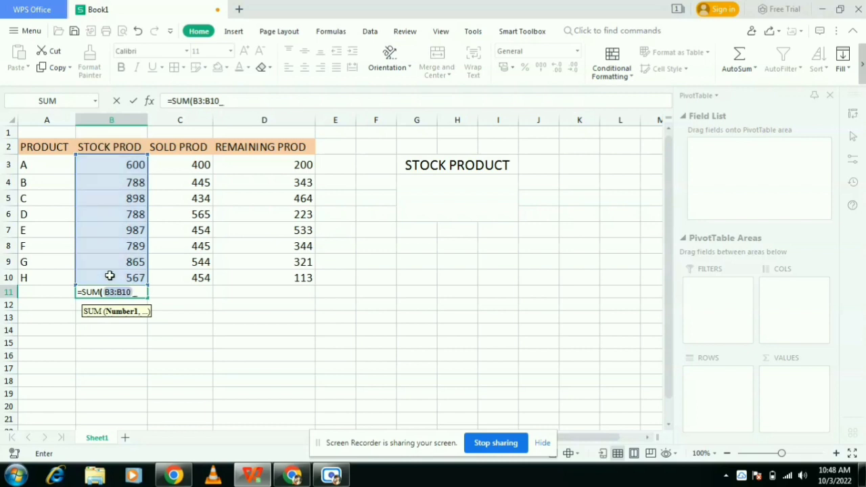
{"action": "key", "text": "Return"}
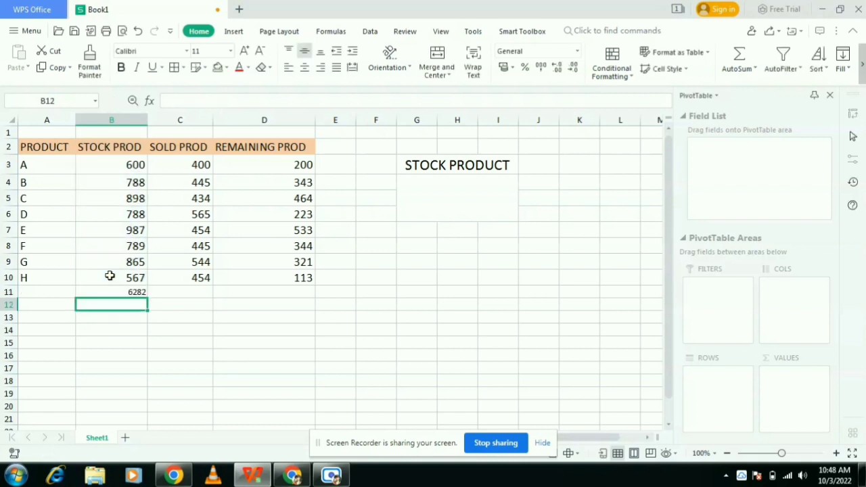
Step: Enlarge the font of the stock total in B11 to size 18
{"action": "left_click", "coordinate": [117, 289]}
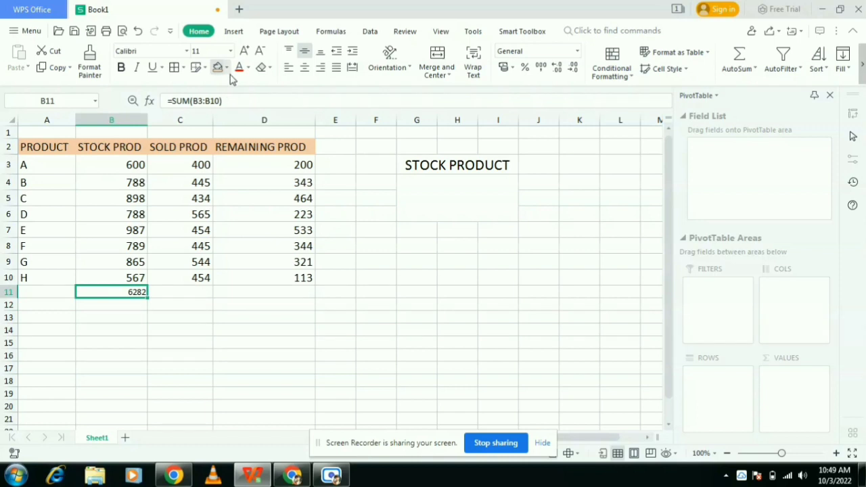
{"action": "left_click", "coordinate": [245, 53]}
{"action": "left_click", "coordinate": [246, 52]}
{"action": "left_click", "coordinate": [246, 52]}
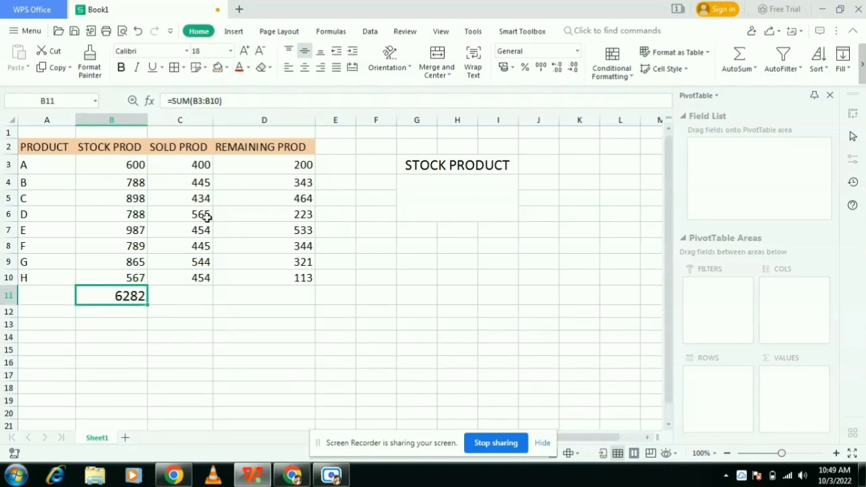
{"action": "left_click", "coordinate": [194, 323]}
{"action": "left_click", "coordinate": [129, 302]}
Step: Link the merged box below the STOCK PRODUCT title to the stock total with the formula =B11
{"action": "left_click", "coordinate": [462, 189]}
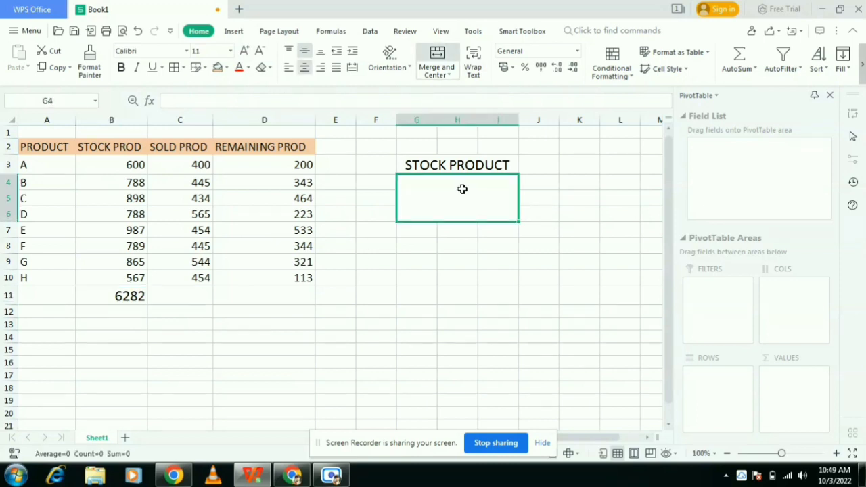
{"action": "type", "text": "="}
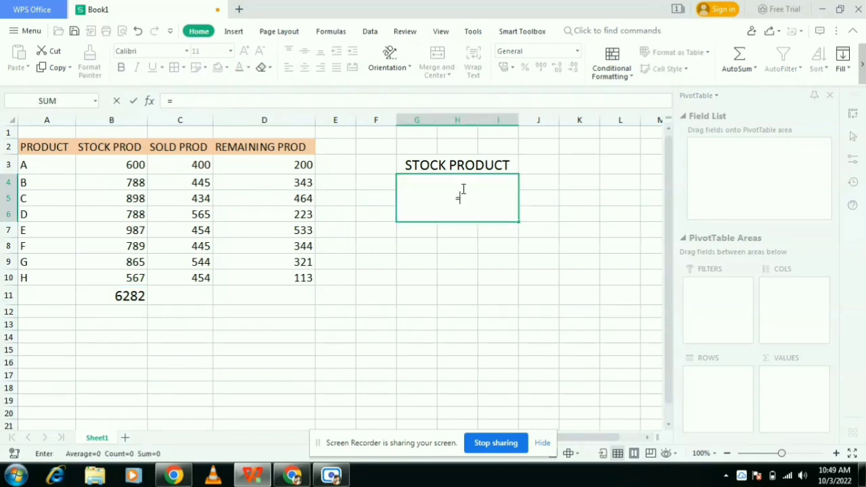
{"action": "left_click", "coordinate": [133, 296]}
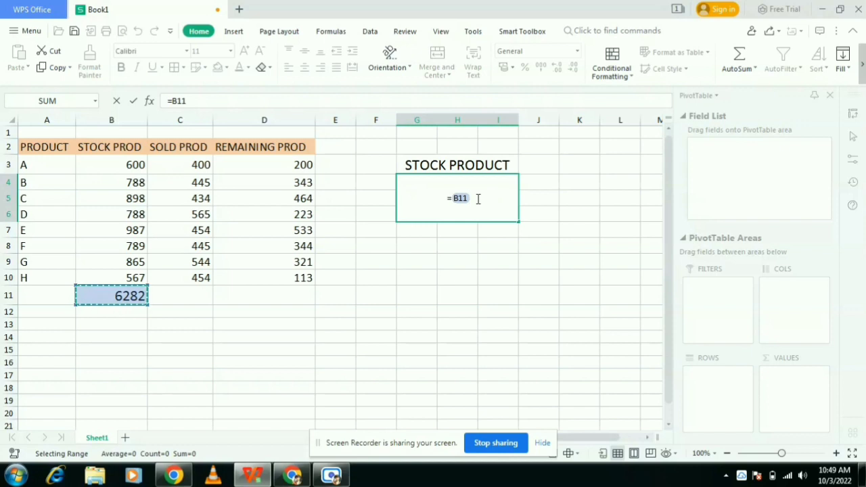
{"action": "key", "text": "Return"}
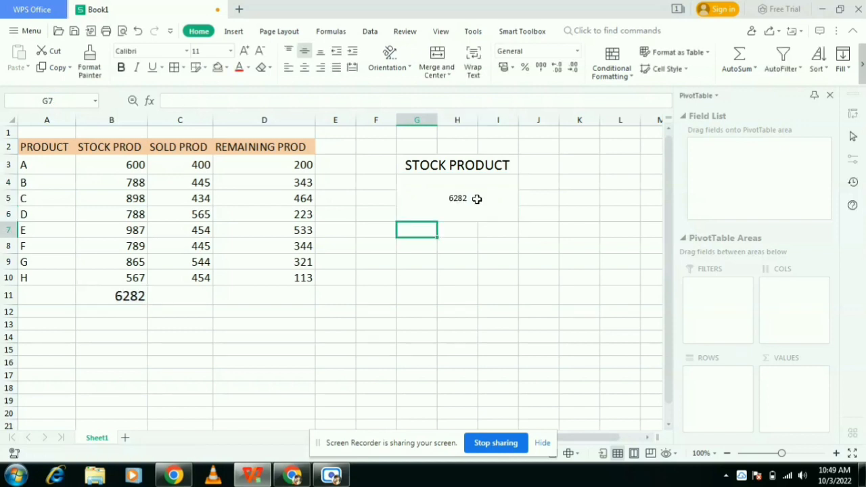
Step: Enlarge the font of the linked total in the merged box G4:I6
{"action": "left_click", "coordinate": [440, 197]}
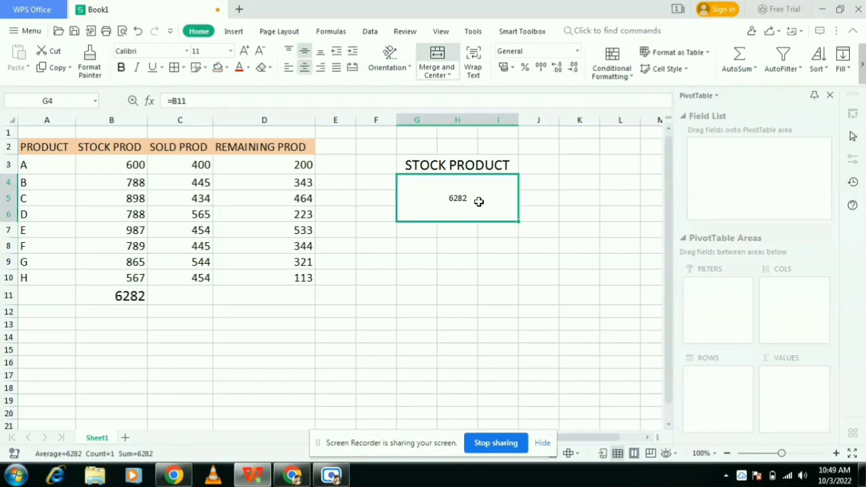
{"action": "double_click", "coordinate": [458, 196]}
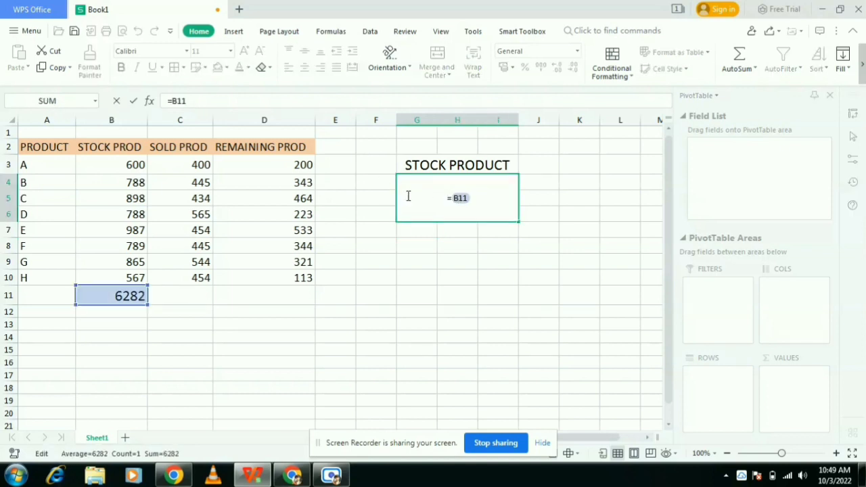
{"action": "left_click", "coordinate": [444, 265]}
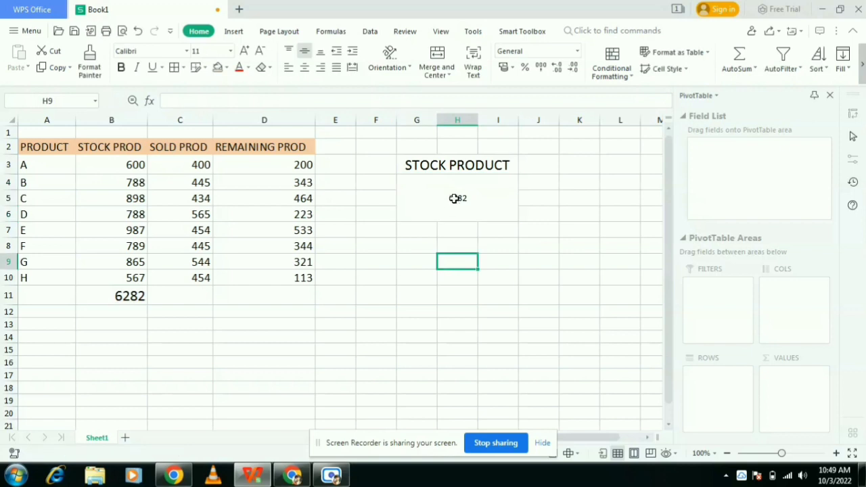
{"action": "left_click", "coordinate": [453, 198]}
{"action": "left_click", "coordinate": [245, 51]}
{"action": "left_click", "coordinate": [244, 52]}
{"action": "left_click", "coordinate": [244, 52]}
{"action": "left_click", "coordinate": [400, 246]}
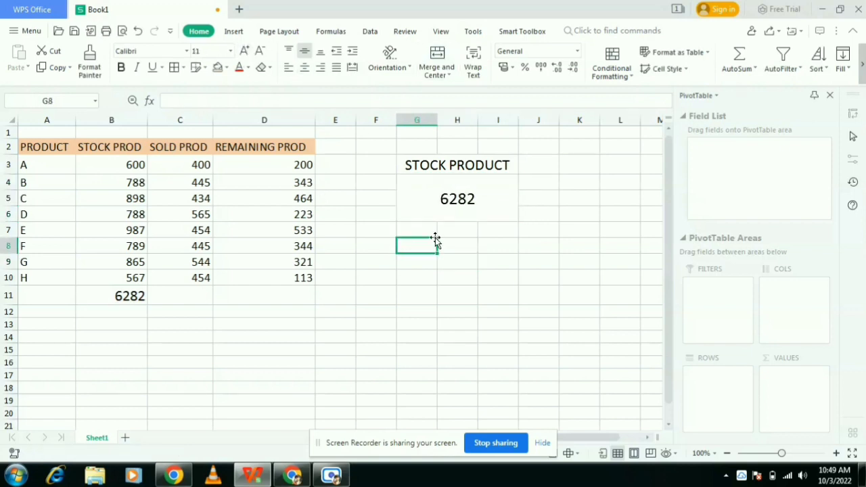
Step: Try to change the font color of the STOCK PRODUCT title to a light gold shade
{"action": "double_click", "coordinate": [408, 166]}
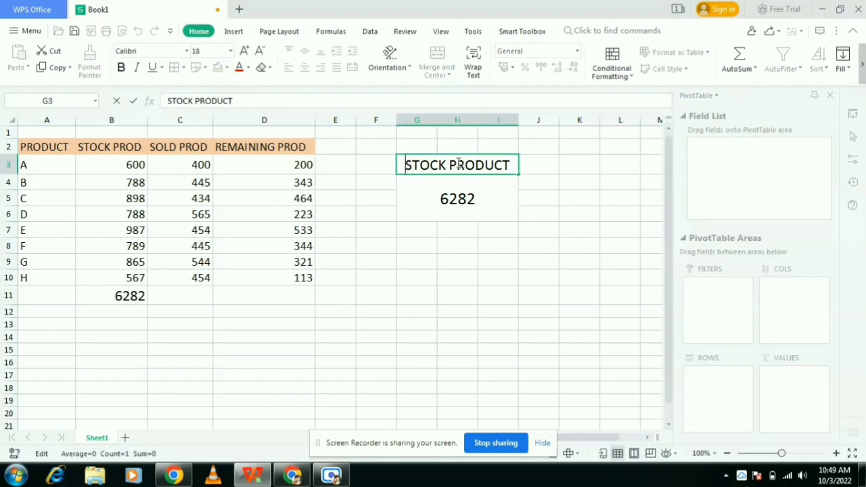
{"action": "left_click", "coordinate": [249, 69]}
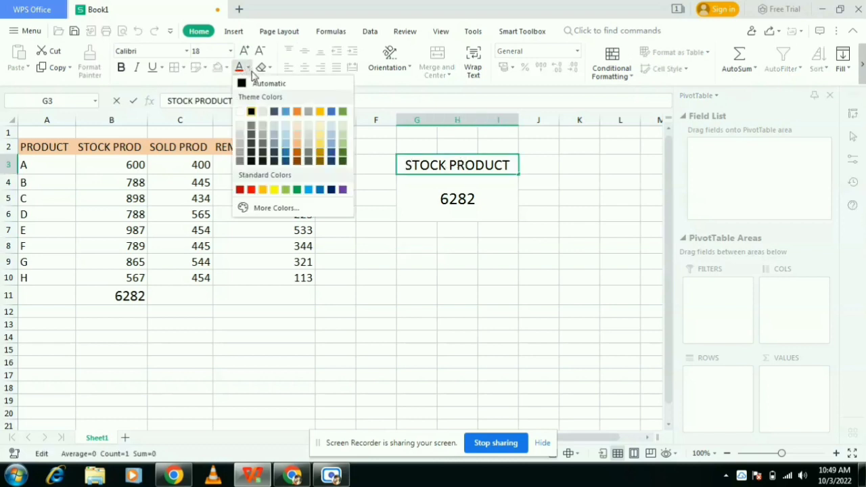
{"action": "left_click", "coordinate": [320, 145]}
{"action": "left_click", "coordinate": [390, 185]}
Step: Fill the STOCK PRODUCT title cell G3:I3 with a light gold background color
{"action": "left_click", "coordinate": [420, 169]}
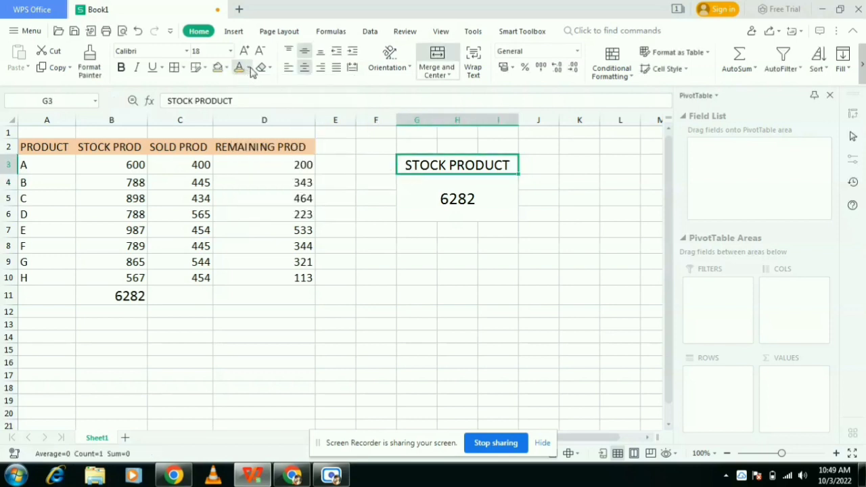
{"action": "left_click", "coordinate": [227, 68]}
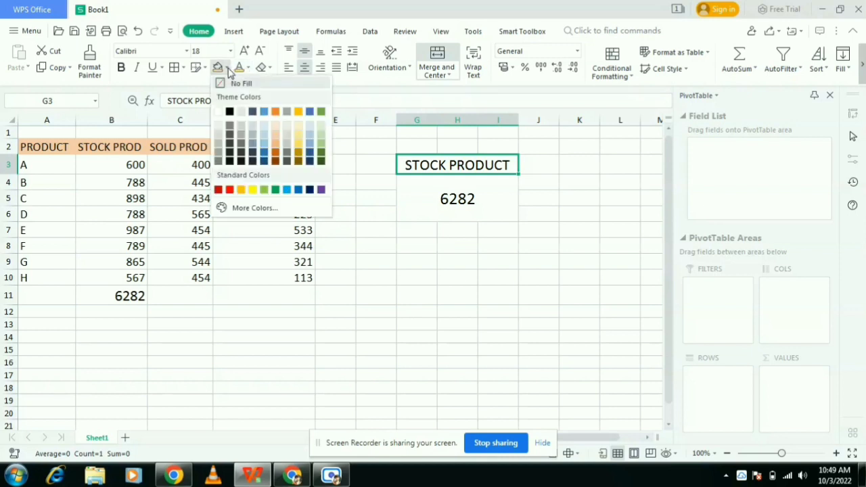
{"action": "left_click", "coordinate": [301, 140]}
{"action": "left_click", "coordinate": [418, 263]}
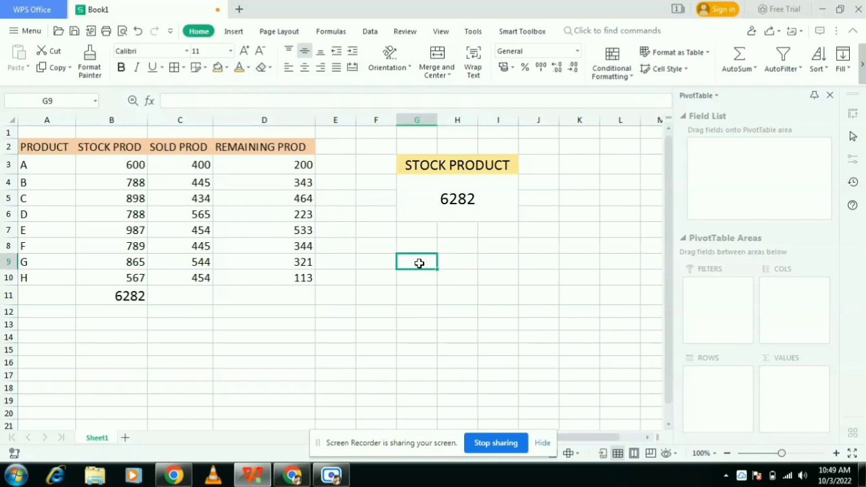
Step: Merge and center cells G7:I7 and enter the title SOLD PRODUCT in the merged cell
{"action": "left_click", "coordinate": [418, 231]}
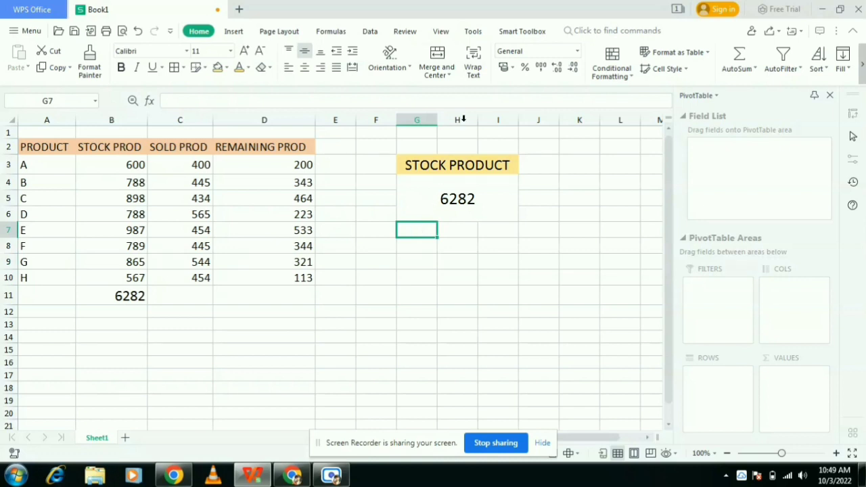
{"action": "left_click", "coordinate": [448, 74]}
{"action": "left_click", "coordinate": [467, 107]}
{"action": "left_click_drag", "start_coordinate": [437, 237], "coordinate": [499, 235]}
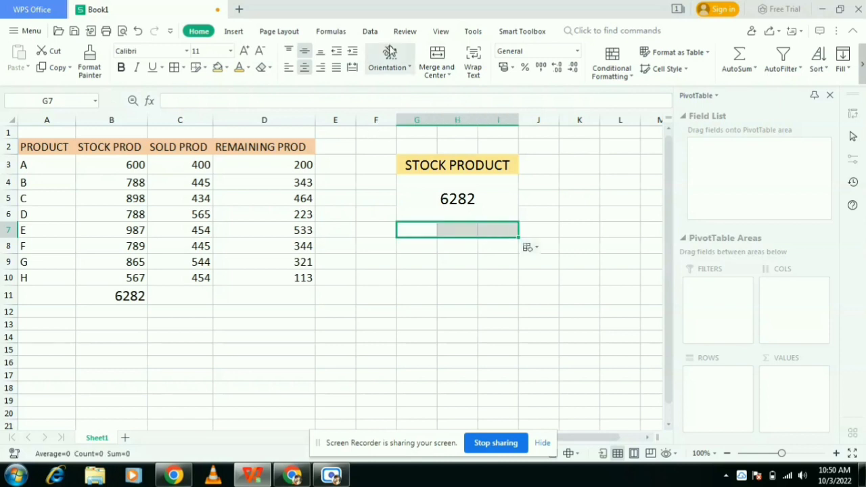
{"action": "left_click", "coordinate": [438, 70]}
{"action": "left_click", "coordinate": [466, 107]}
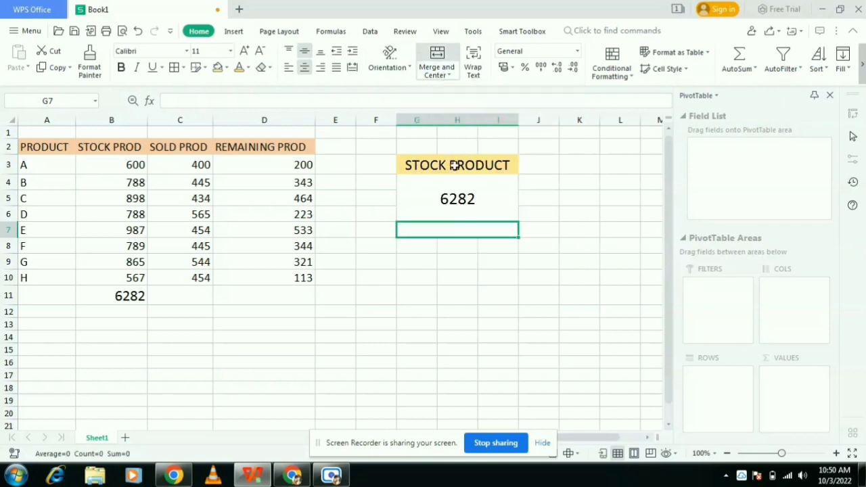
{"action": "double_click", "coordinate": [441, 233]}
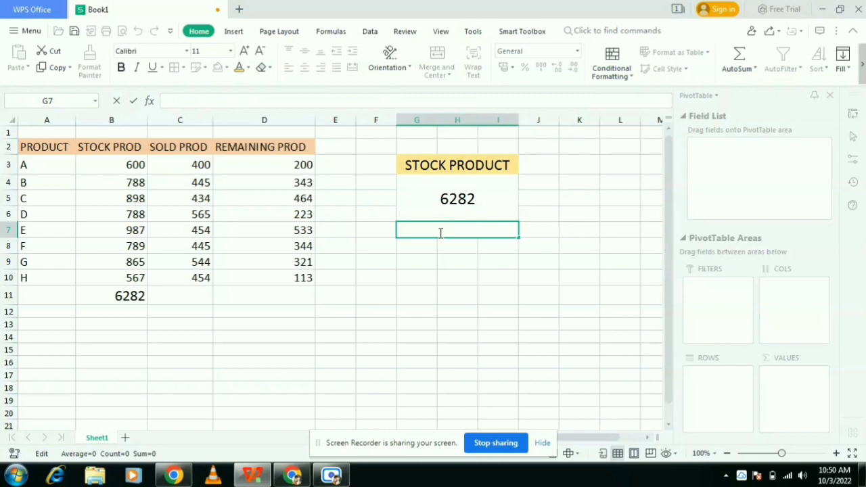
{"action": "type", "text": "SO"}
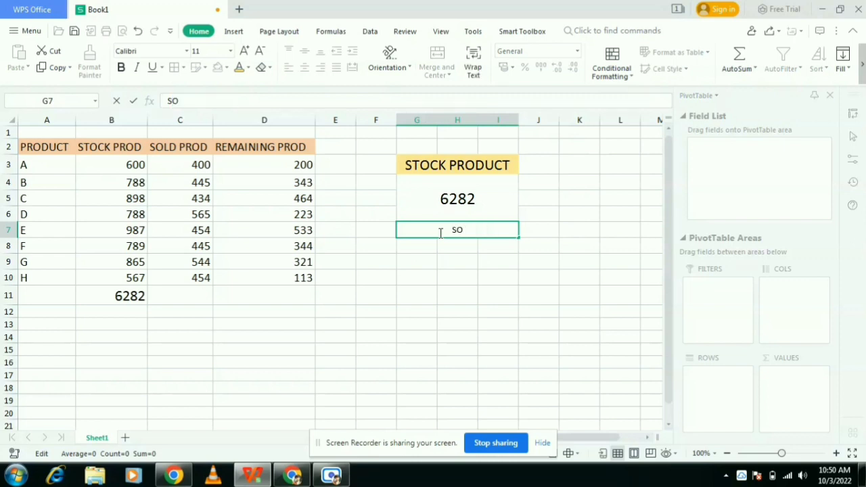
{"action": "type", "text": "LD PRODUCT"}
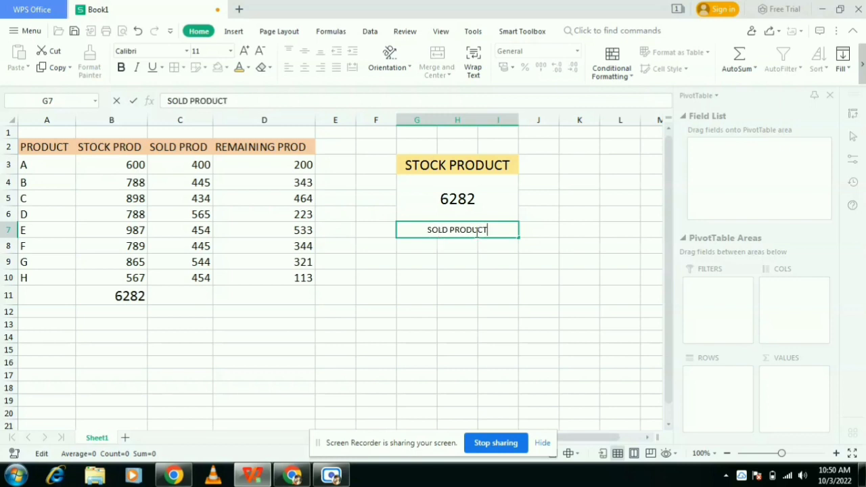
Step: Enlarge the font of the SOLD PRODUCT title in G7:I7 to size 18
{"action": "left_click_drag", "start_coordinate": [426, 231], "coordinate": [501, 230]}
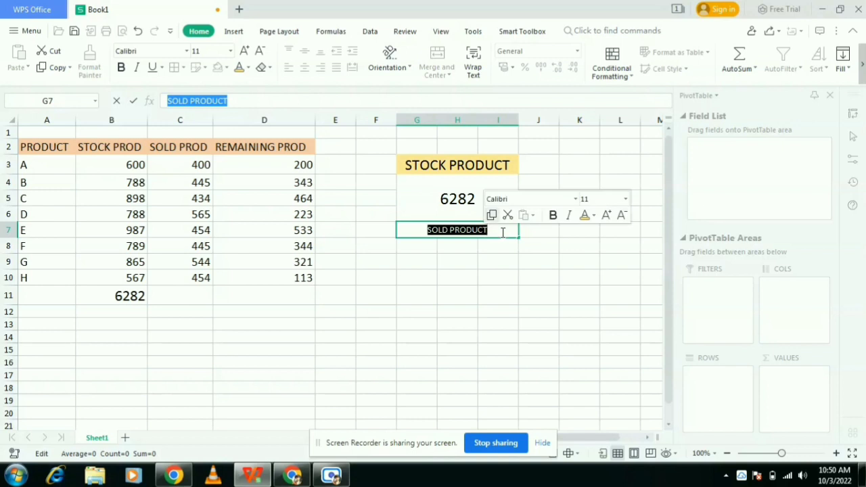
{"action": "left_click", "coordinate": [244, 55]}
{"action": "left_click", "coordinate": [244, 54]}
{"action": "left_click", "coordinate": [244, 54]}
{"action": "left_click", "coordinate": [244, 54]}
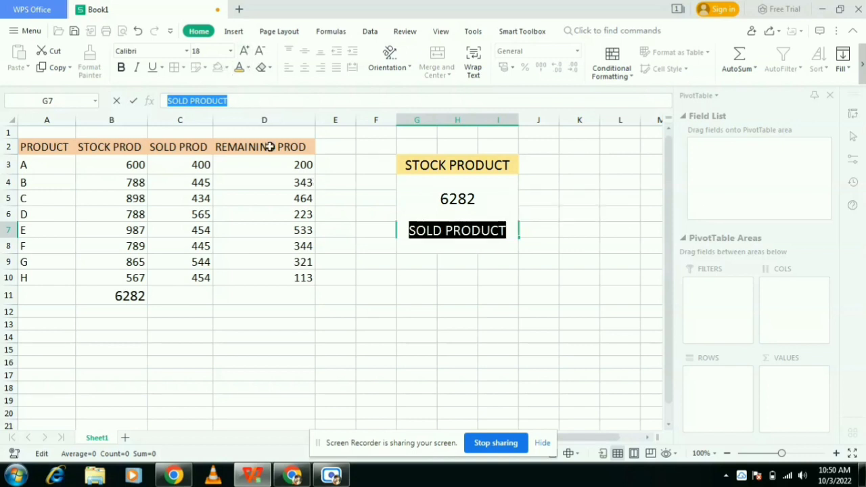
{"action": "left_click_drag", "start_coordinate": [377, 296], "coordinate": [431, 244]}
Step: Fill the SOLD PRODUCT title cell G7:I7 with a light blue background color
{"action": "left_click", "coordinate": [429, 233]}
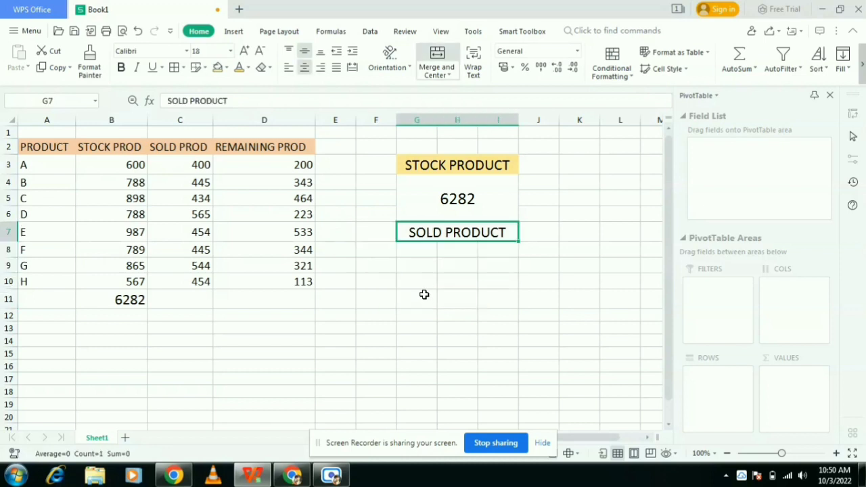
{"action": "left_click", "coordinate": [240, 69]}
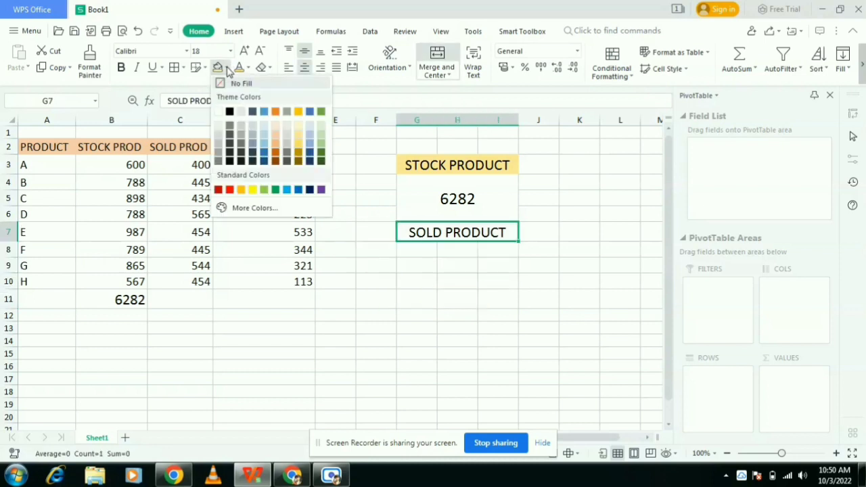
{"action": "left_click", "coordinate": [271, 144]}
{"action": "left_click", "coordinate": [399, 287]}
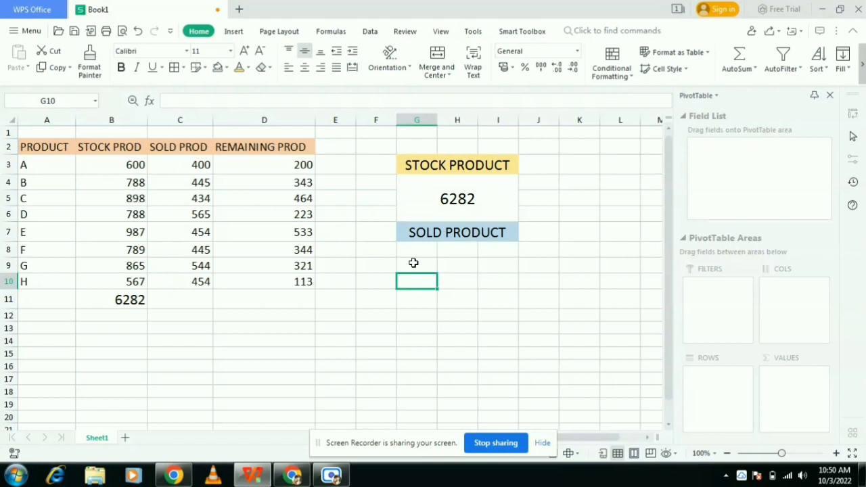
Step: Merge and center cells G8:I10 below the SOLD PRODUCT title
{"action": "left_click", "coordinate": [416, 249]}
{"action": "left_click_drag", "start_coordinate": [442, 253], "coordinate": [511, 275]}
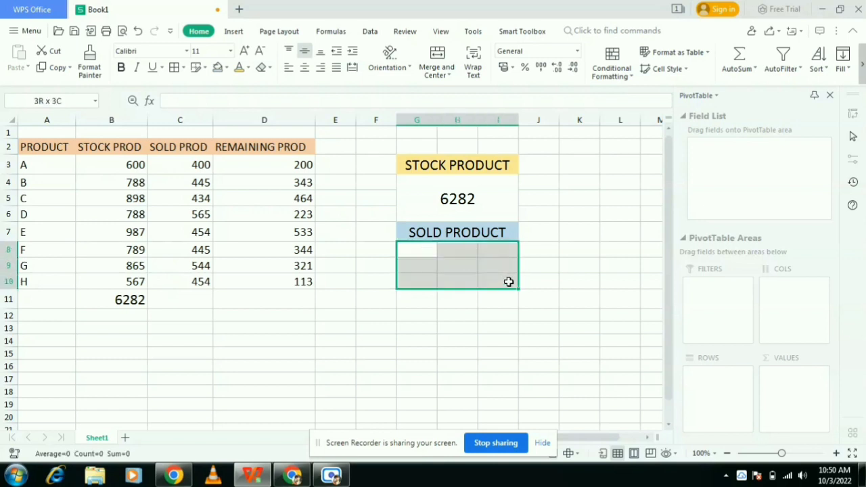
{"action": "left_click", "coordinate": [447, 74]}
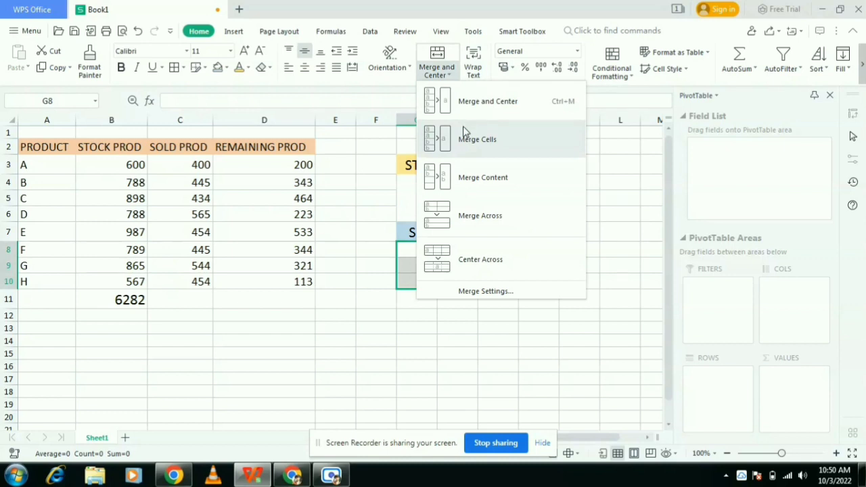
{"action": "left_click", "coordinate": [471, 105]}
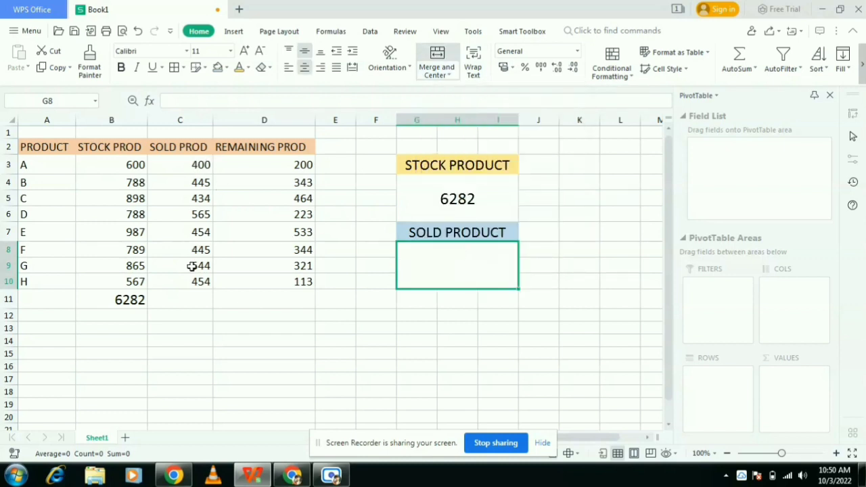
Step: Total the SOLD PROD column in cell C11 with the formula =SUM(C3:C10)
{"action": "left_click", "coordinate": [178, 304]}
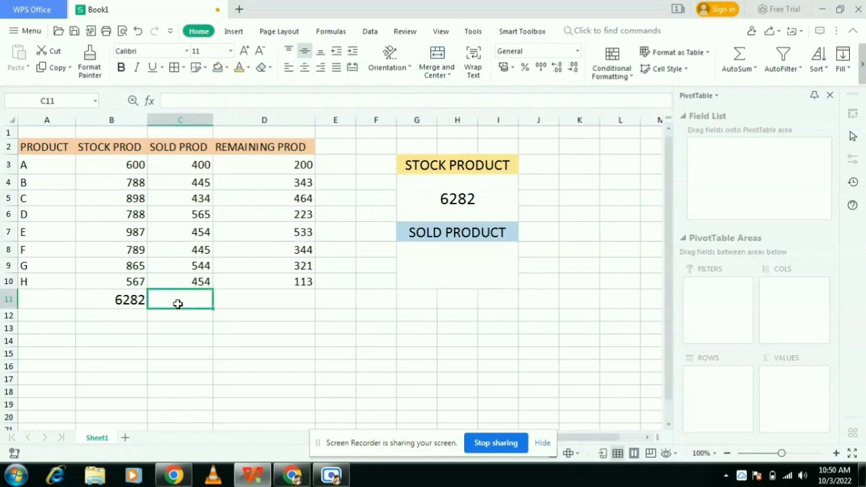
{"action": "type", "text": "="}
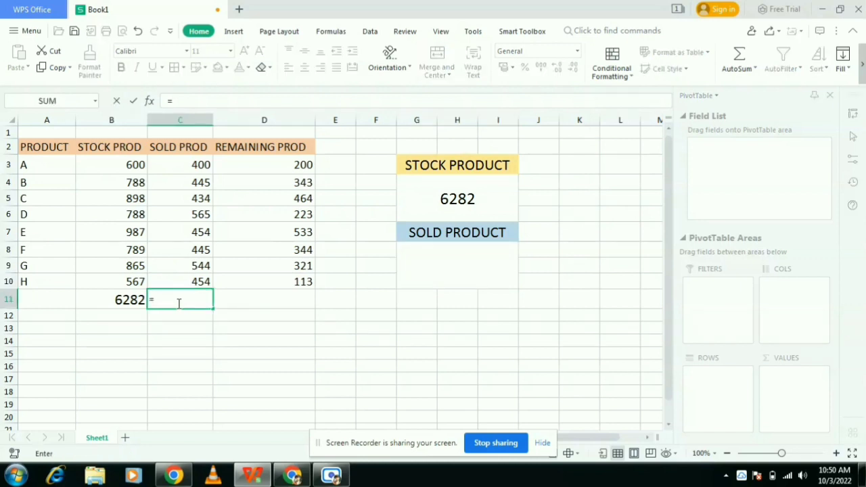
{"action": "type", "text": "SUM"}
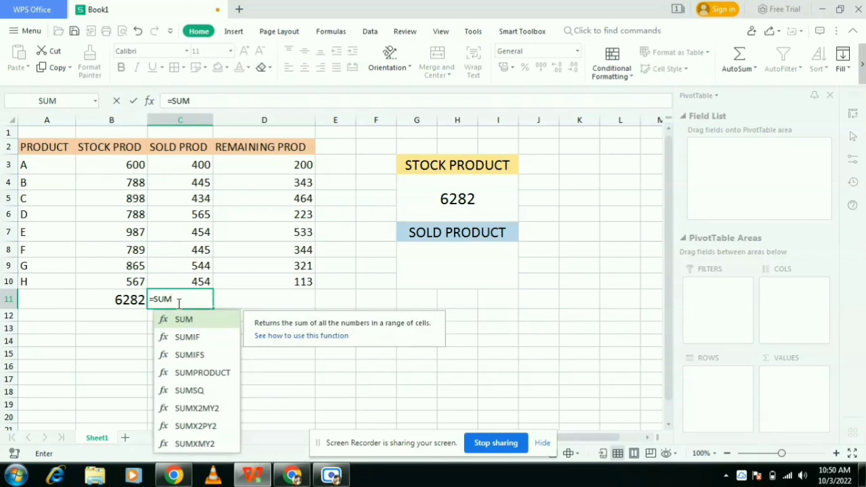
{"action": "type", "text": "("}
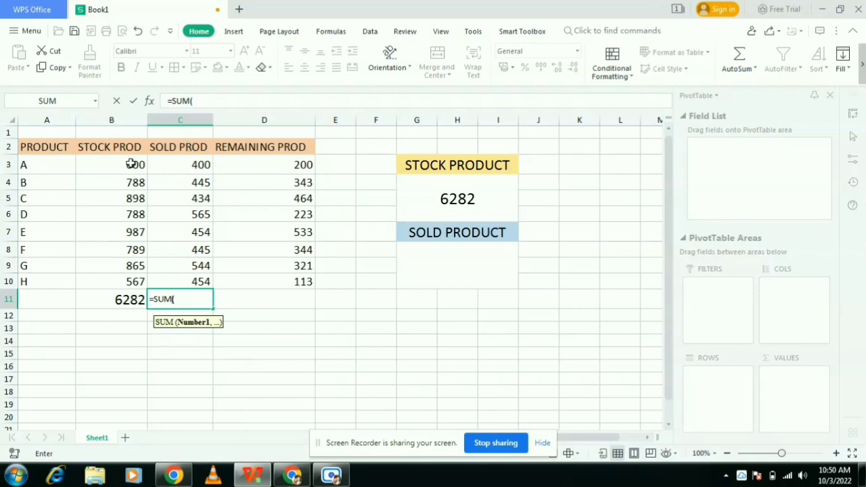
{"action": "type", "text": "C3"}
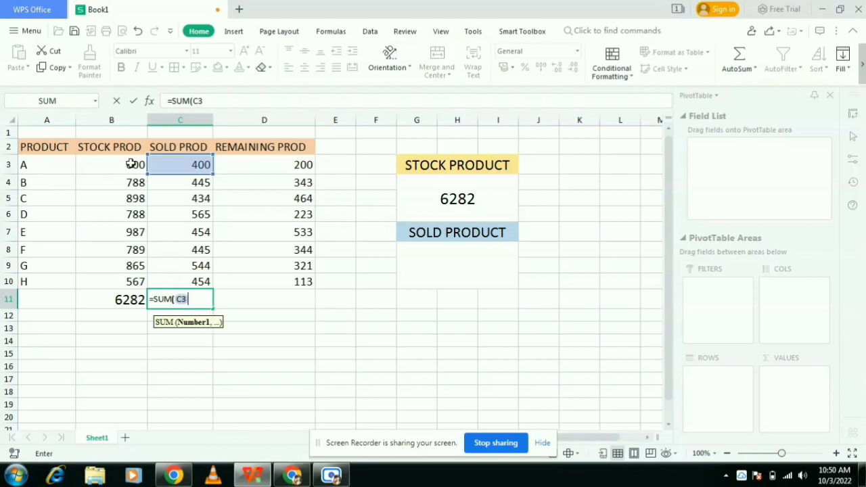
{"action": "type", "text": ":"}
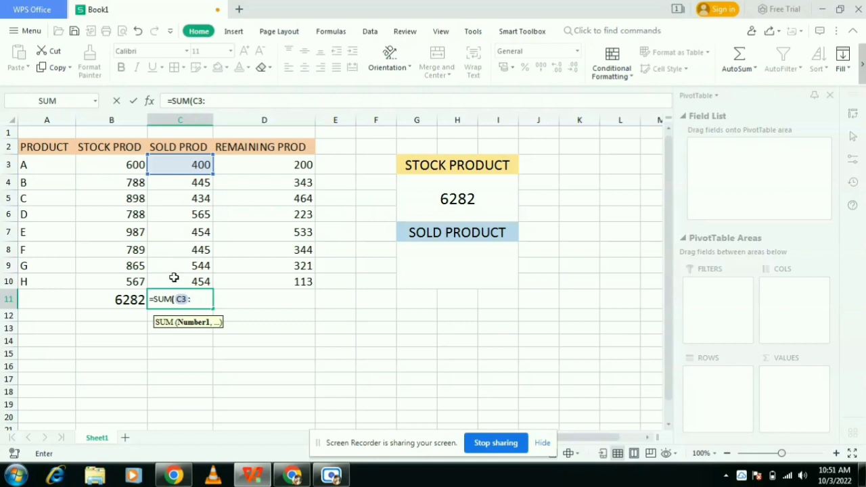
{"action": "type", "text": "C10"}
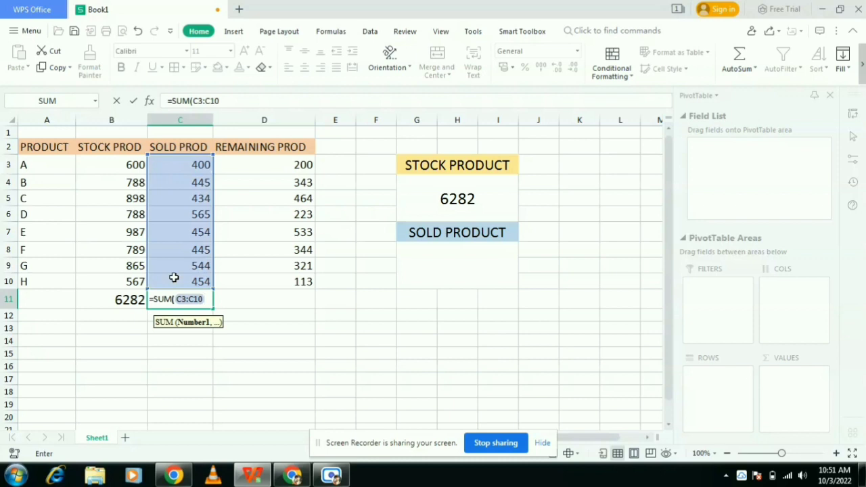
{"action": "type", "text": "("}
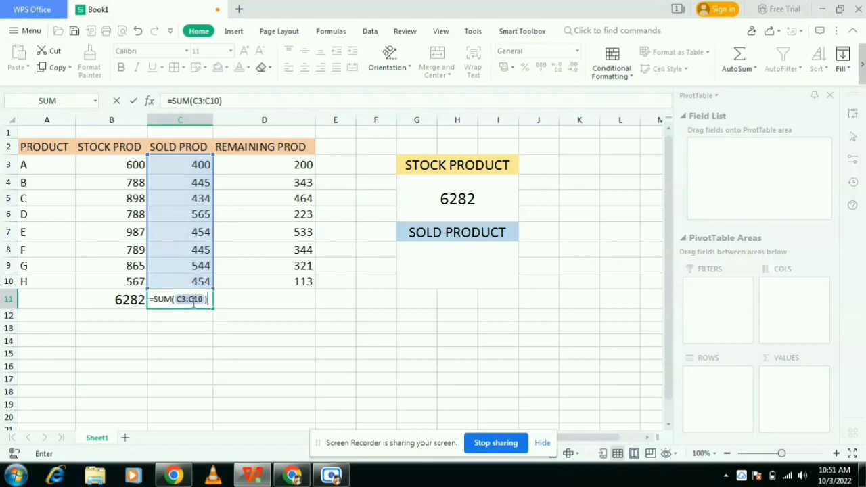
{"action": "key", "text": "Return"}
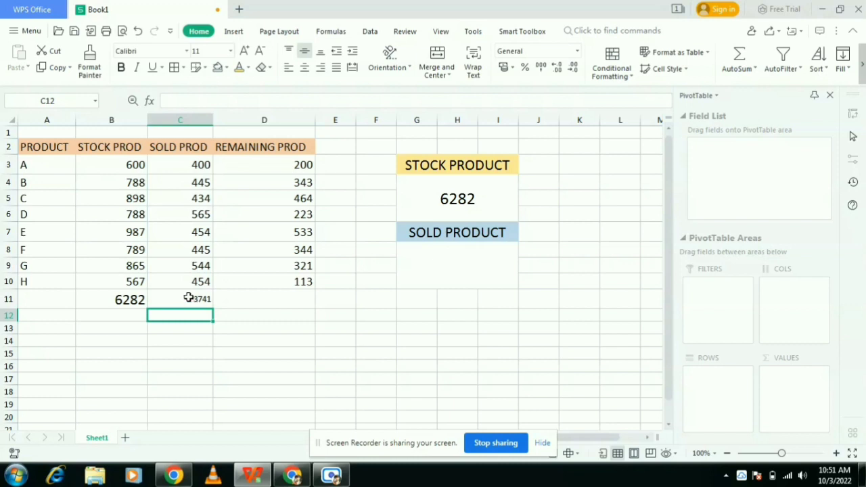
Step: Enlarge the font of the sold total in cell C11 to size 18
{"action": "left_click", "coordinate": [187, 297]}
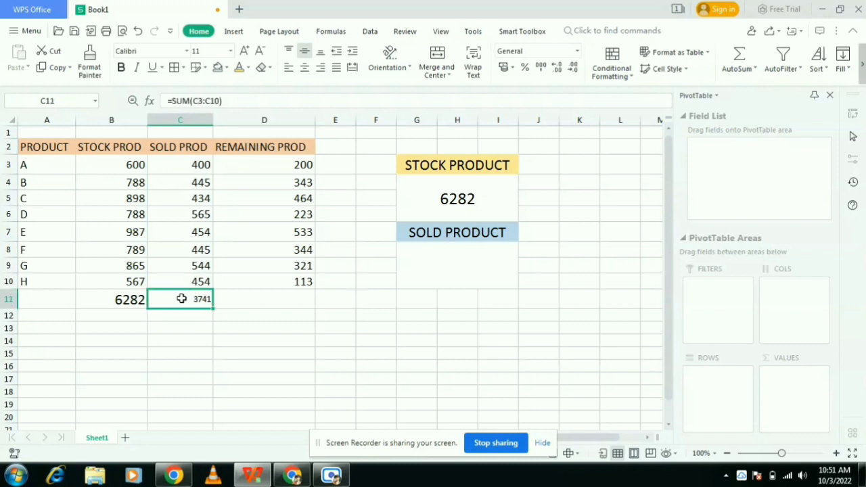
{"action": "left_click", "coordinate": [195, 342]}
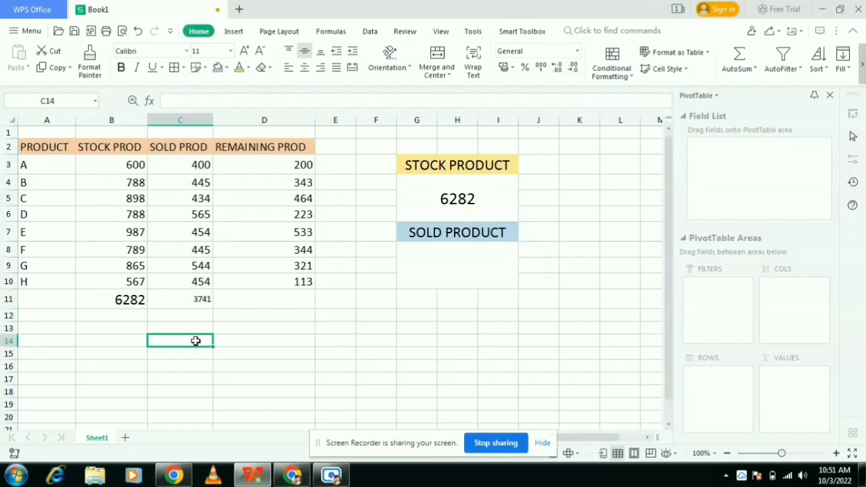
{"action": "left_click", "coordinate": [197, 299]}
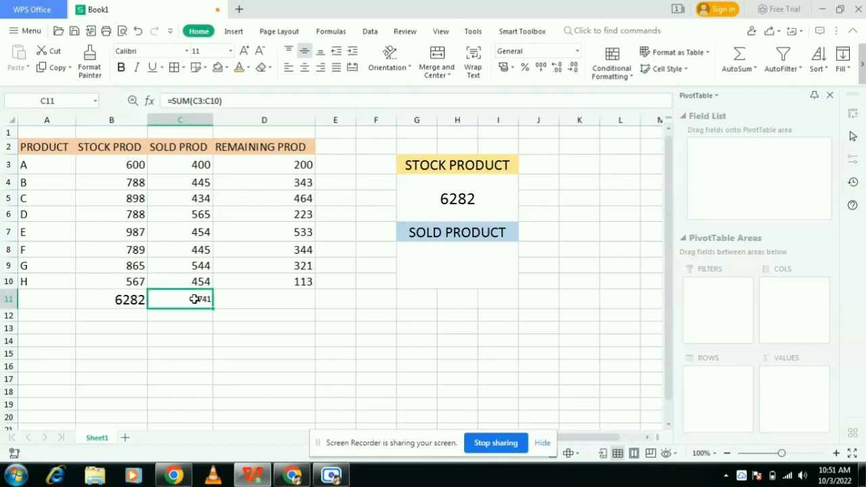
{"action": "left_click", "coordinate": [245, 52]}
{"action": "left_click", "coordinate": [245, 52]}
{"action": "left_click", "coordinate": [245, 51]}
{"action": "left_click", "coordinate": [252, 312]}
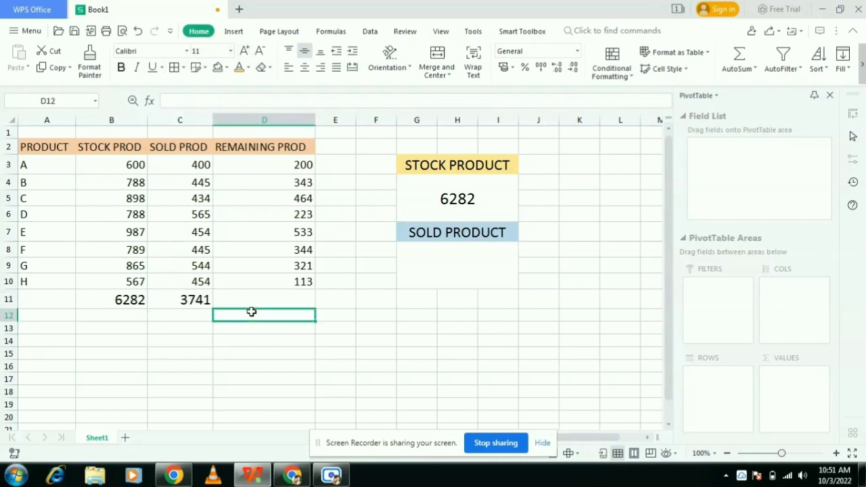
{"action": "left_click", "coordinate": [194, 300]}
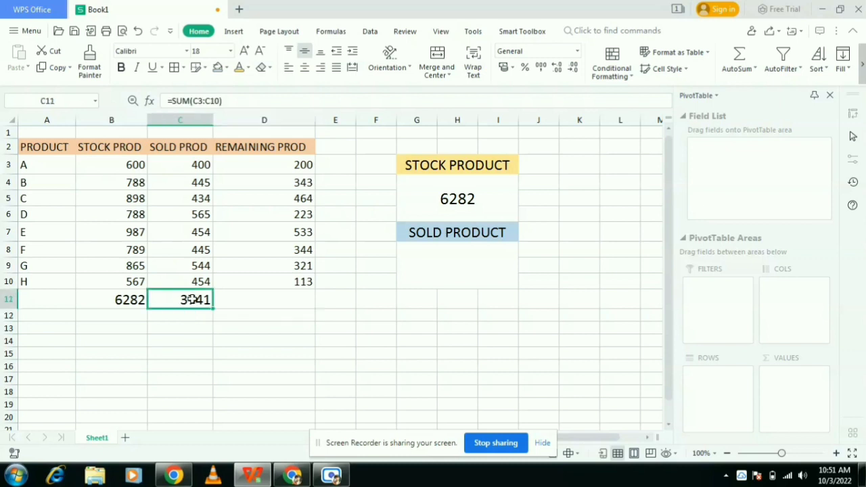
Step: Link the merged cell G8:I10 under SOLD PRODUCT to the sold total with the formula =C11
{"action": "left_click", "coordinate": [445, 276]}
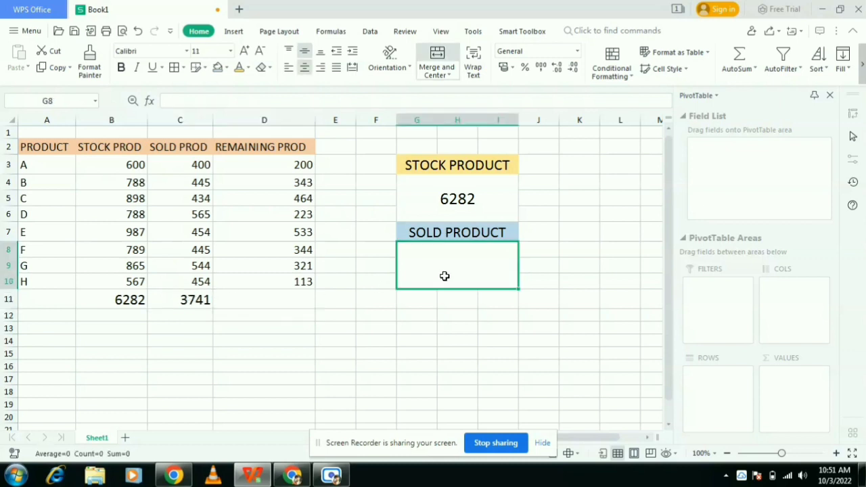
{"action": "type", "text": "="}
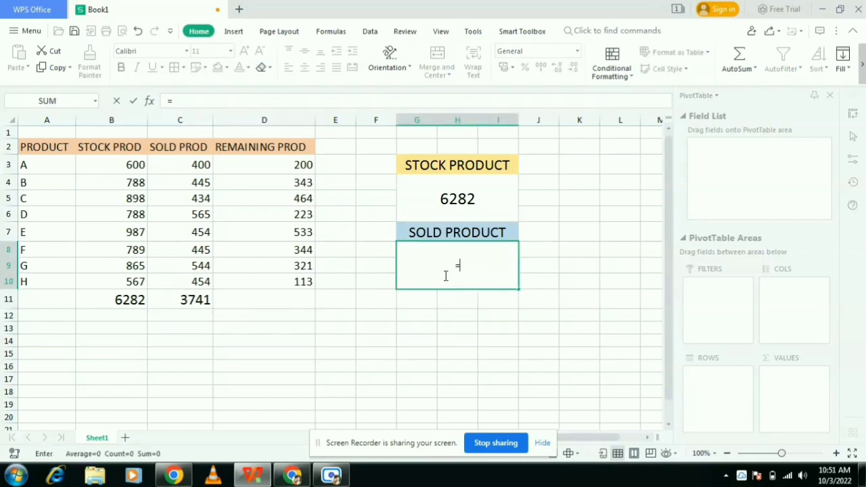
{"action": "left_click", "coordinate": [195, 304]}
{"action": "key", "text": "Return"}
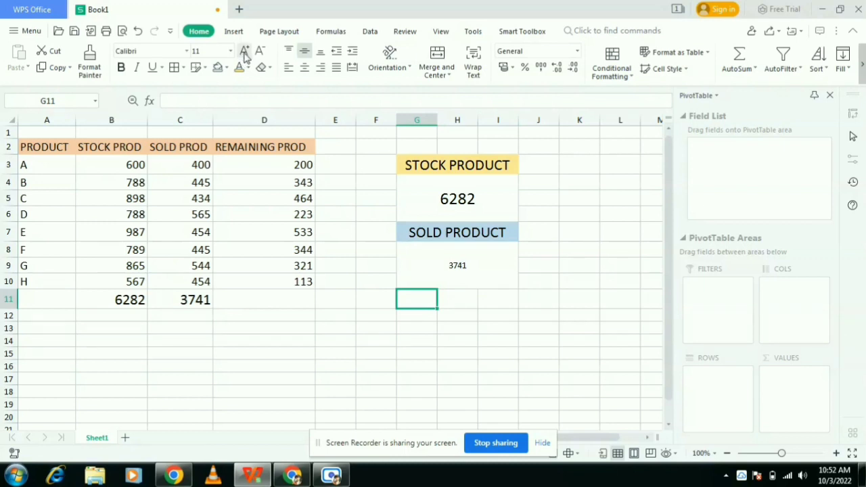
Step: Enlarge the font of the linked sold total in merged cell G8:I10 to size 20
{"action": "left_click", "coordinate": [437, 281]}
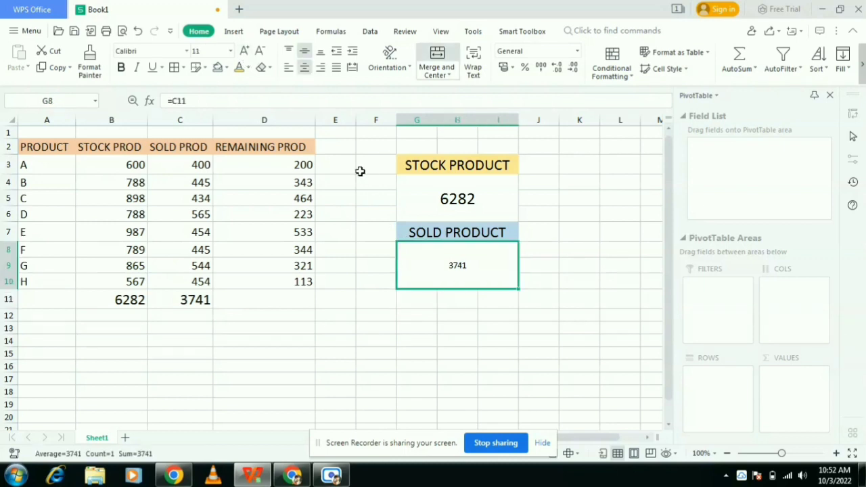
{"action": "left_click", "coordinate": [244, 52]}
{"action": "left_click", "coordinate": [245, 52]}
{"action": "left_click", "coordinate": [245, 52]}
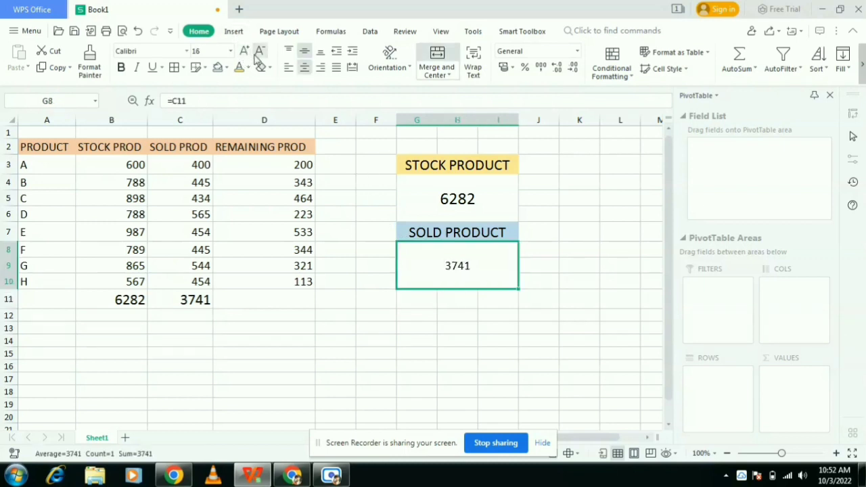
{"action": "left_click", "coordinate": [245, 52]}
{"action": "left_click", "coordinate": [245, 52]}
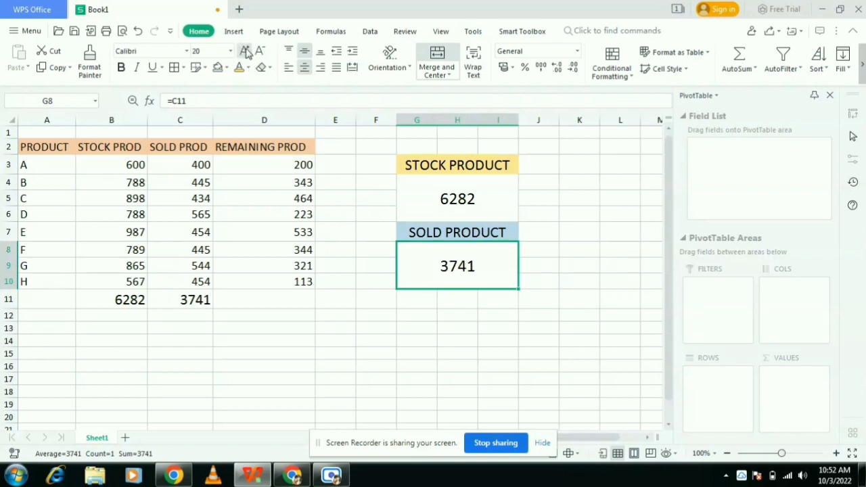
{"action": "left_click", "coordinate": [414, 344]}
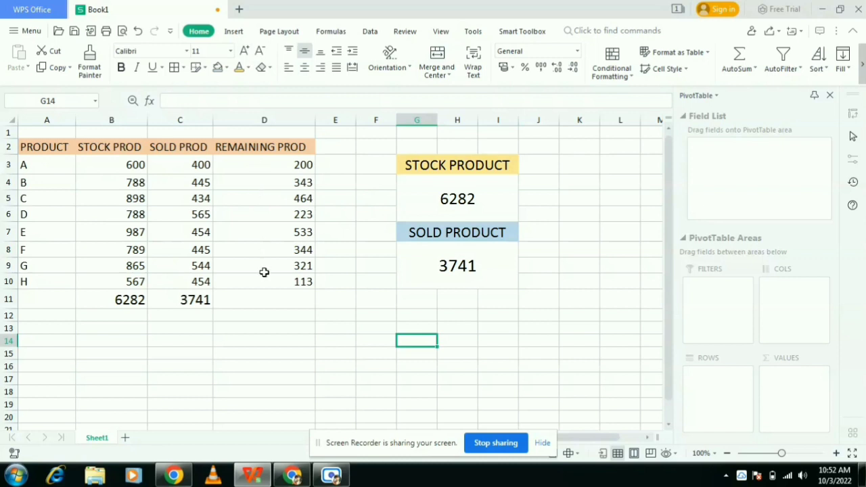
Step: Enter the formula =SUM(D3:C10) in cell D11 below the REMAINING PROD column
{"action": "left_click", "coordinate": [258, 298]}
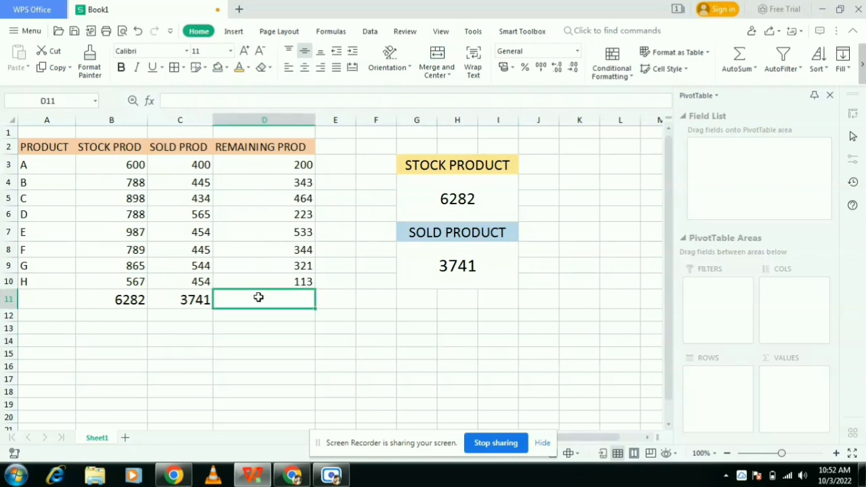
{"action": "type", "text": "=SUM"}
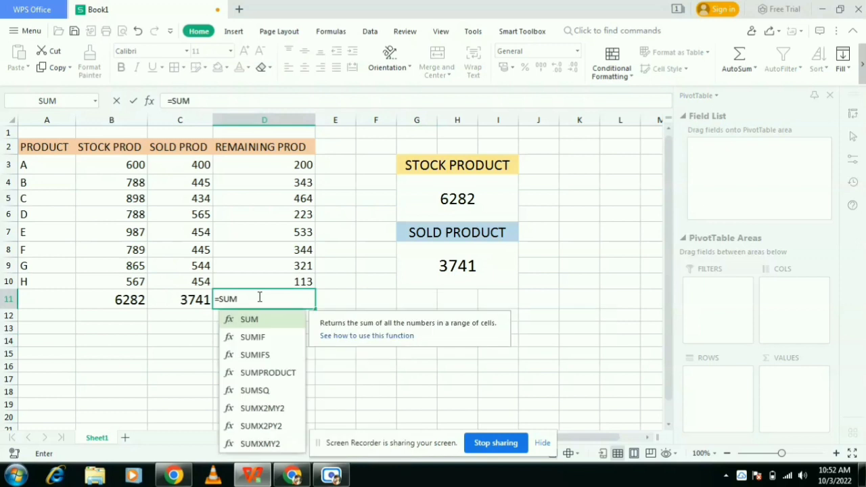
{"action": "type", "text": "("}
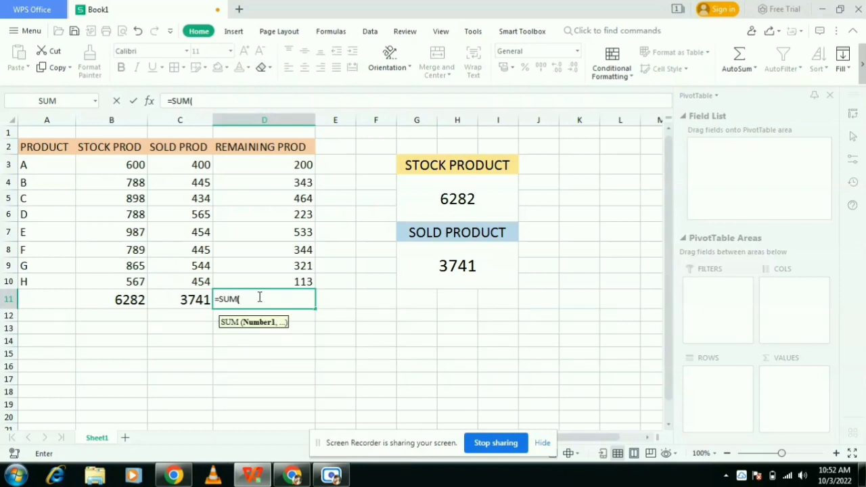
{"action": "type", "text": "D"}
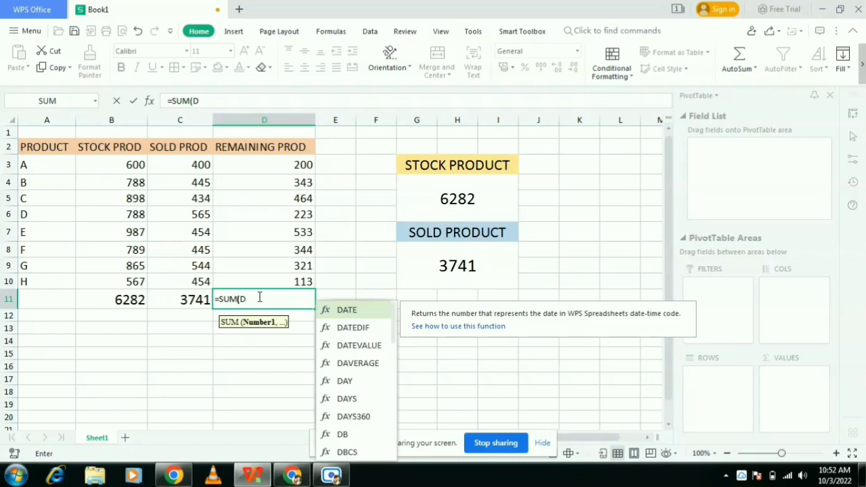
{"action": "type", "text": "3"}
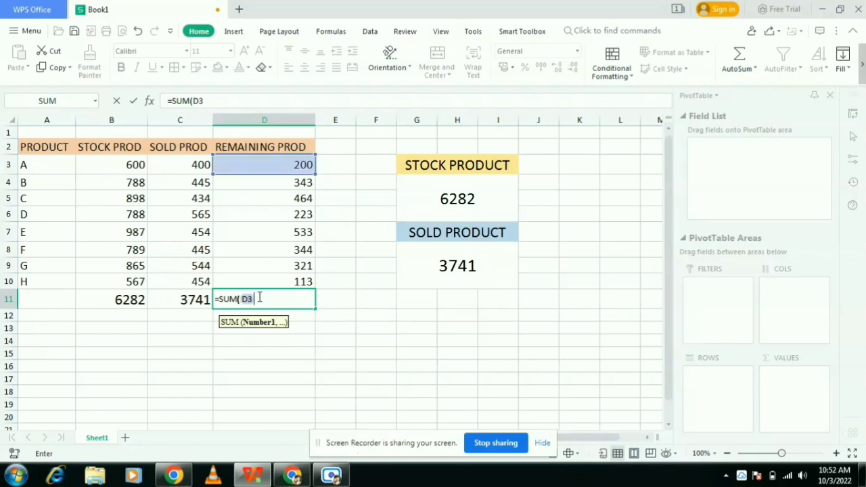
{"action": "type", "text": ":"}
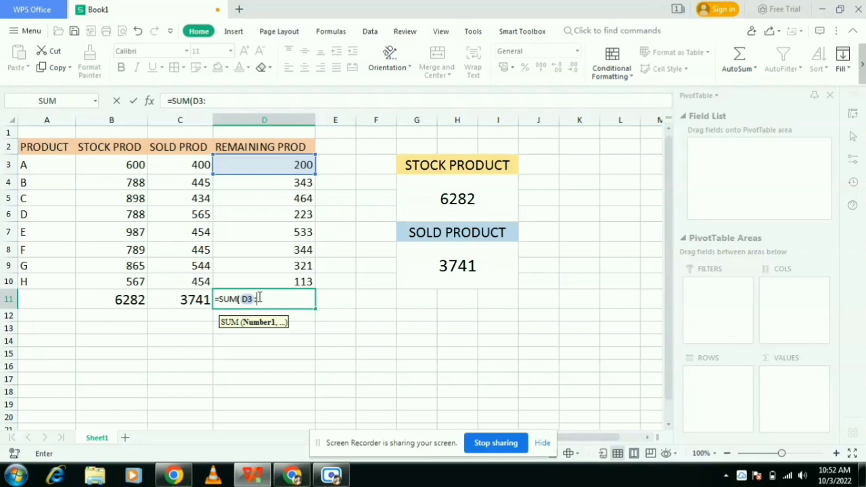
{"action": "type", "text": "C1"}
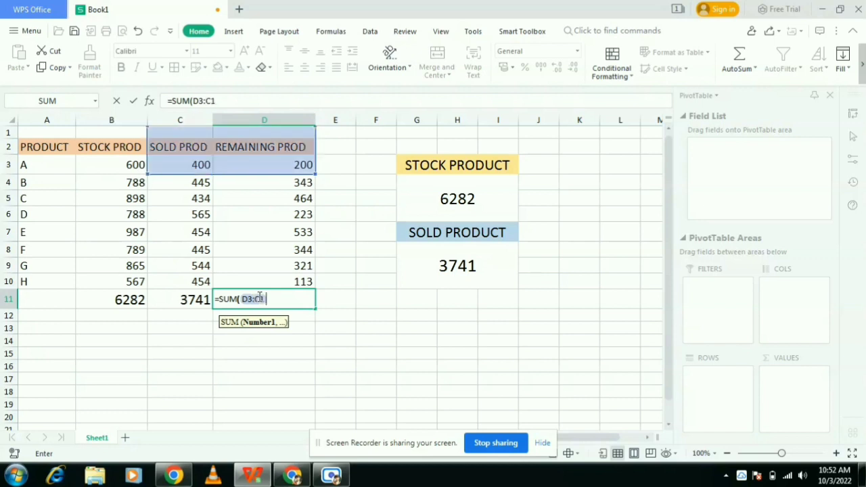
{"action": "type", "text": "0)"}
{"action": "key", "text": "Return"}
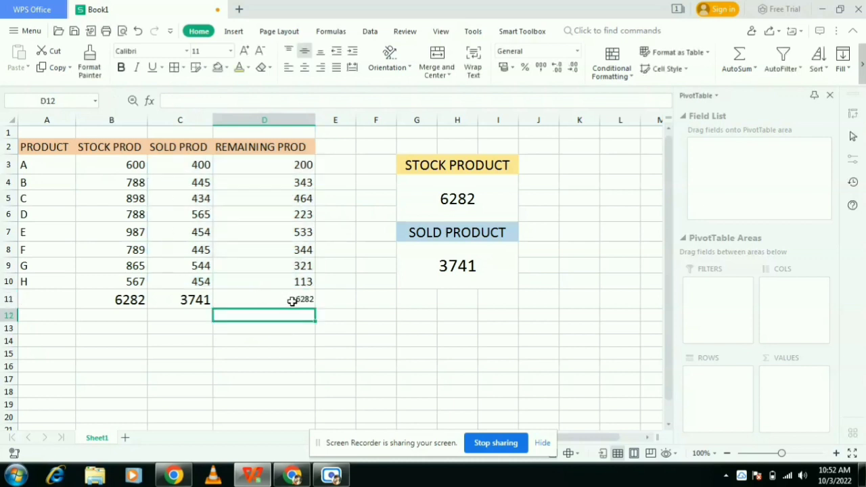
{"action": "double_click", "coordinate": [291, 300]}
{"action": "key", "text": "Return"}
{"action": "left_click", "coordinate": [301, 299]}
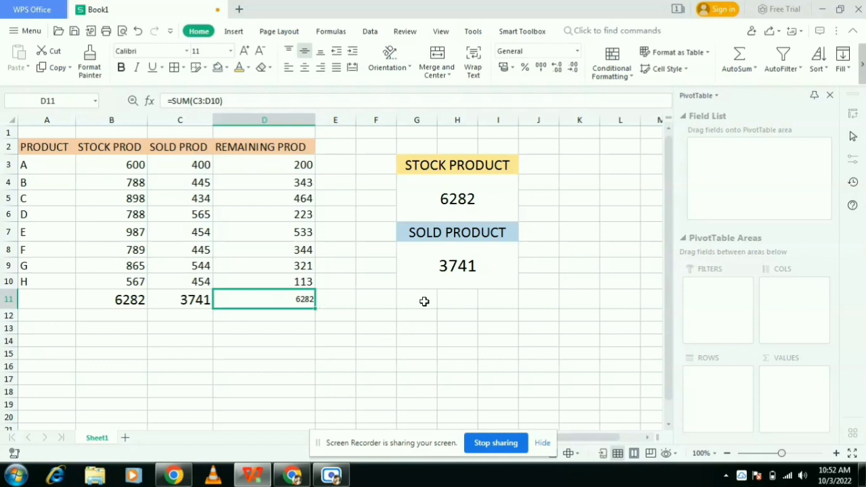
Step: Merge and center cells G11:I11 below the sold total box and enter the title REAMAINING ITEM
{"action": "left_click_drag", "start_coordinate": [417, 300], "coordinate": [500, 304]}
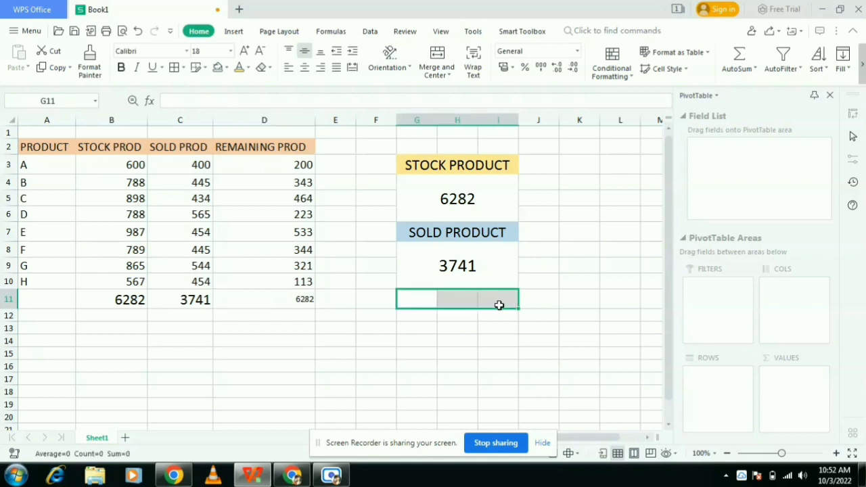
{"action": "left_click", "coordinate": [447, 76]}
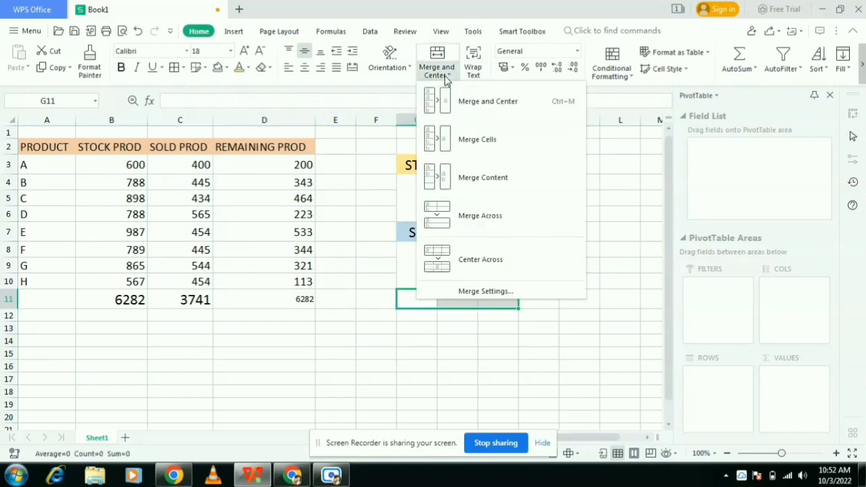
{"action": "left_click", "coordinate": [481, 108]}
{"action": "double_click", "coordinate": [440, 299]}
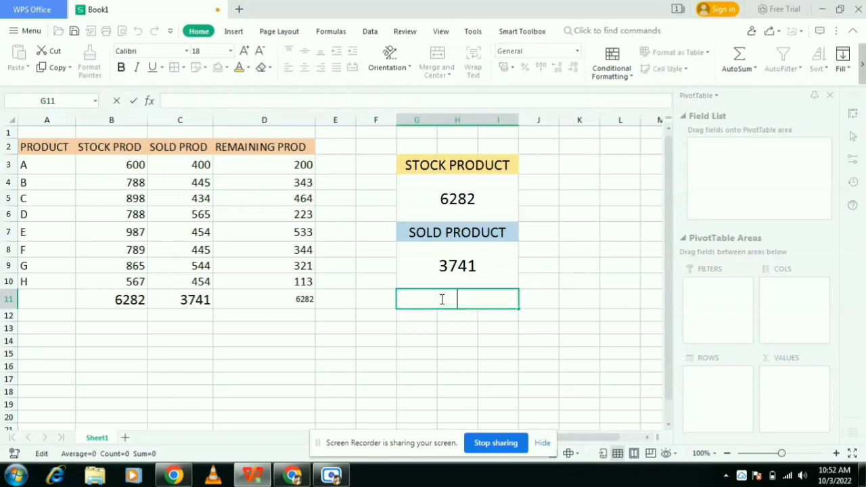
{"action": "type", "text": "REAMAI"}
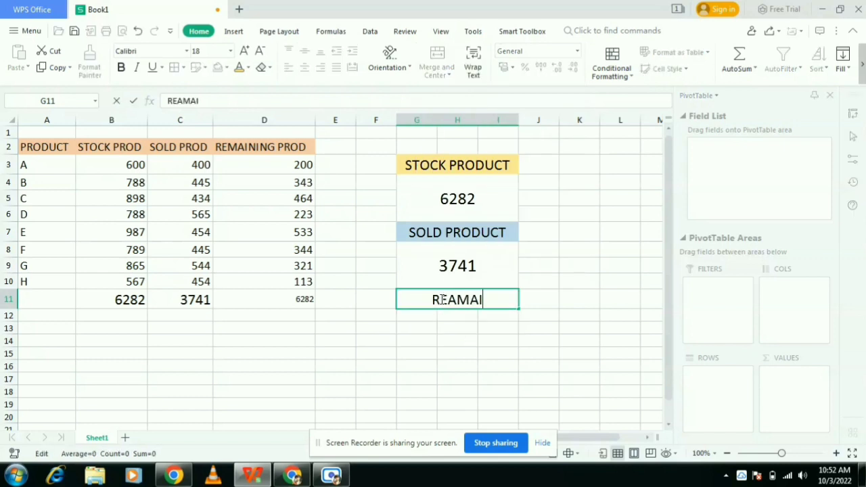
{"action": "type", "text": "NING ITEM"}
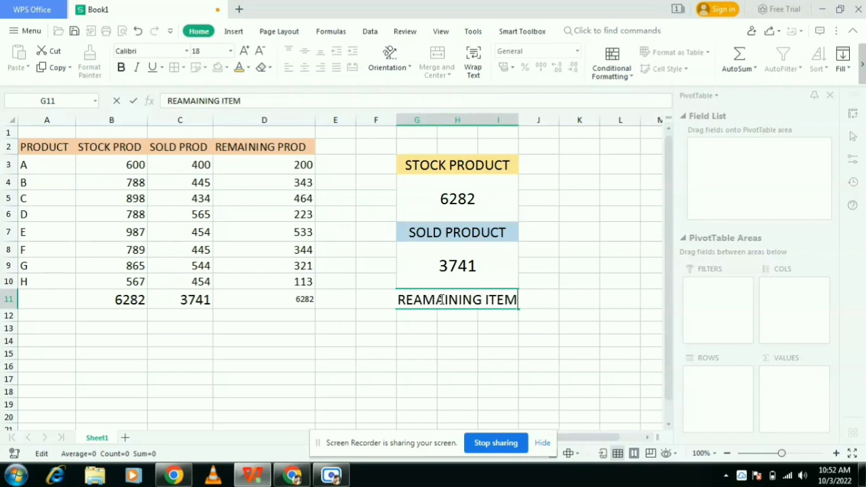
{"action": "left_click", "coordinate": [521, 183]}
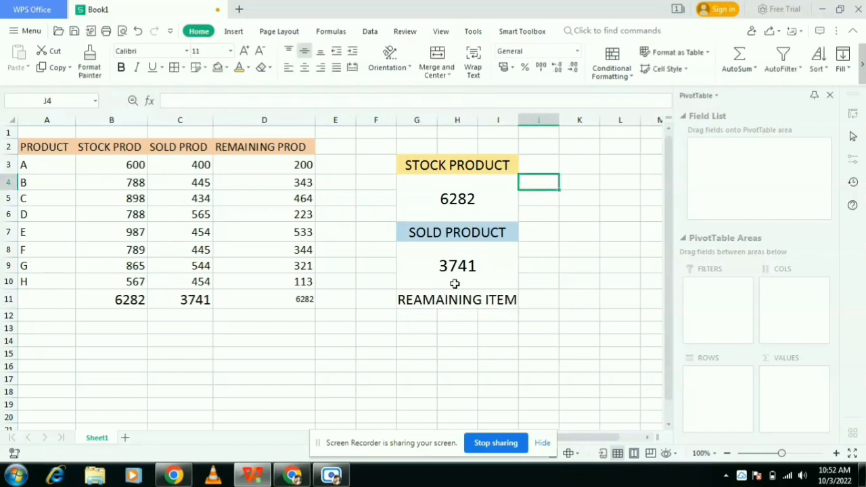
Step: Merge and center cells G12:I14 beneath the REAMAINING ITEM title
{"action": "left_click_drag", "start_coordinate": [415, 313], "coordinate": [492, 345]}
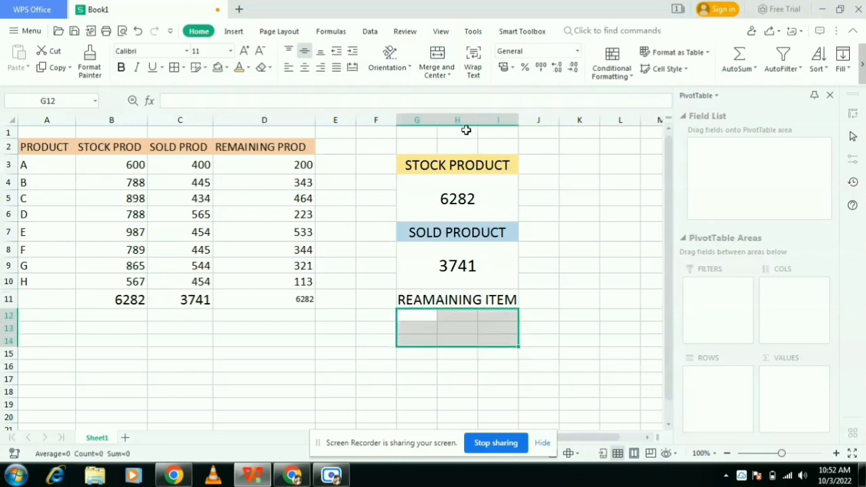
{"action": "left_click", "coordinate": [456, 76]}
{"action": "left_click", "coordinate": [467, 108]}
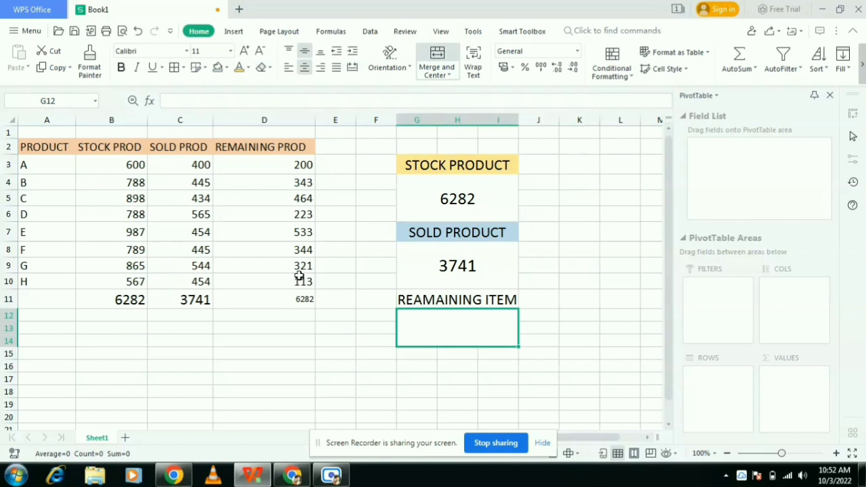
Step: Link the merged cell G12:I14 to the total under REMAINING PROD with the formula =D11
{"action": "left_click", "coordinate": [293, 299]}
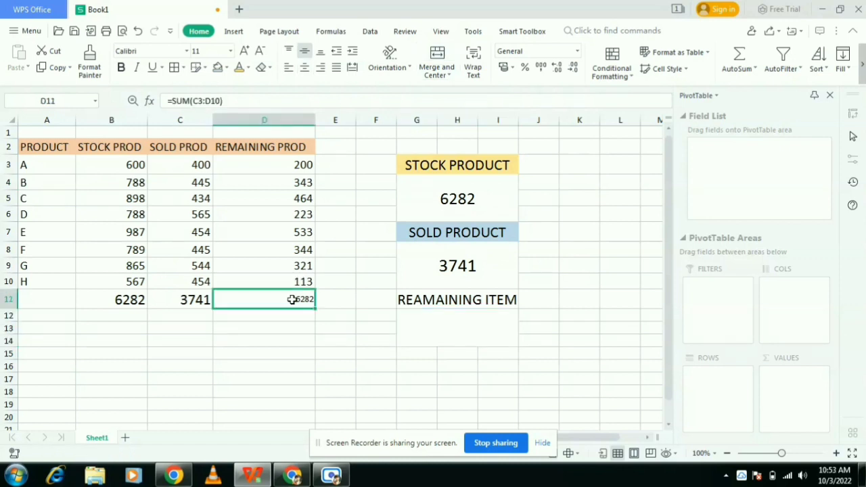
{"action": "left_click", "coordinate": [465, 342]}
{"action": "type", "text": "="}
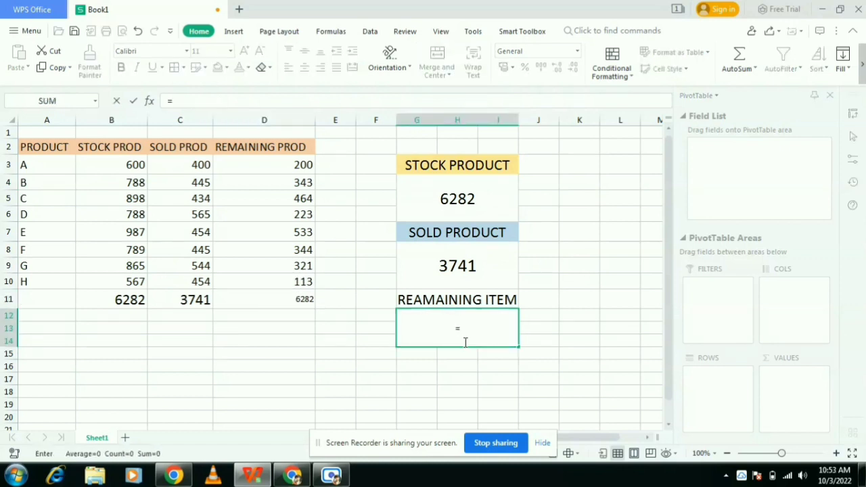
{"action": "left_click", "coordinate": [298, 301]}
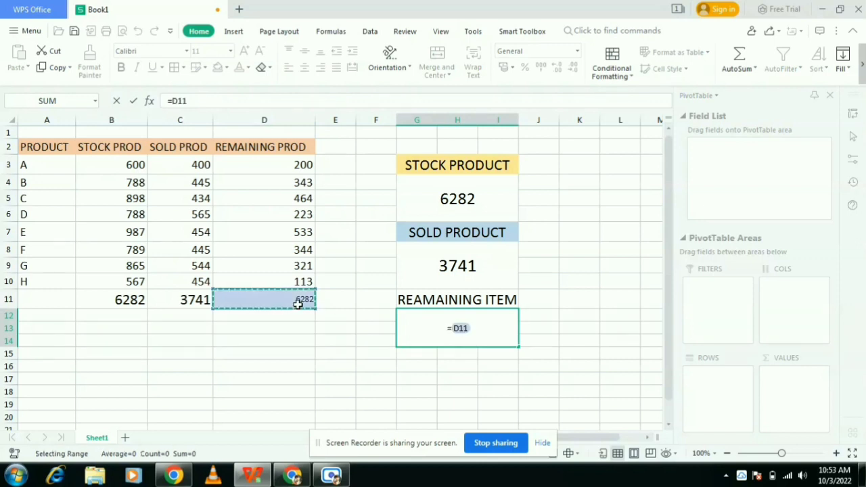
{"action": "key", "text": "Return"}
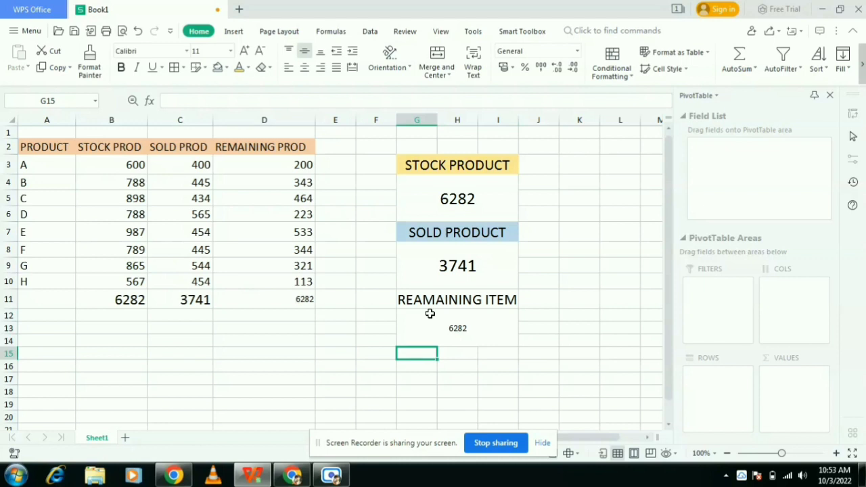
Step: Enlarge the font of the linked remaining total in merged cell G12:I14 to size 24
{"action": "left_click", "coordinate": [438, 327]}
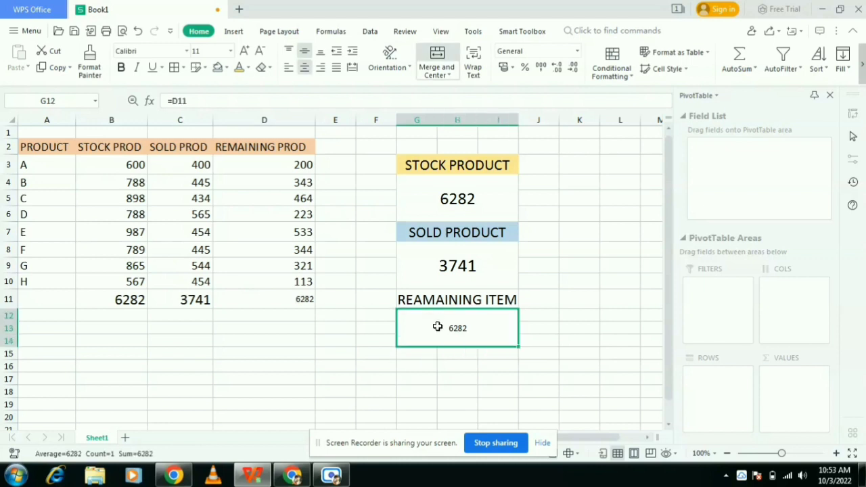
{"action": "left_click", "coordinate": [245, 52]}
{"action": "left_click", "coordinate": [245, 52]}
{"action": "left_click", "coordinate": [245, 52]}
{"action": "left_click", "coordinate": [245, 52]}
{"action": "left_click", "coordinate": [245, 52]}
{"action": "left_click", "coordinate": [245, 52]}
{"action": "left_click", "coordinate": [245, 52]}
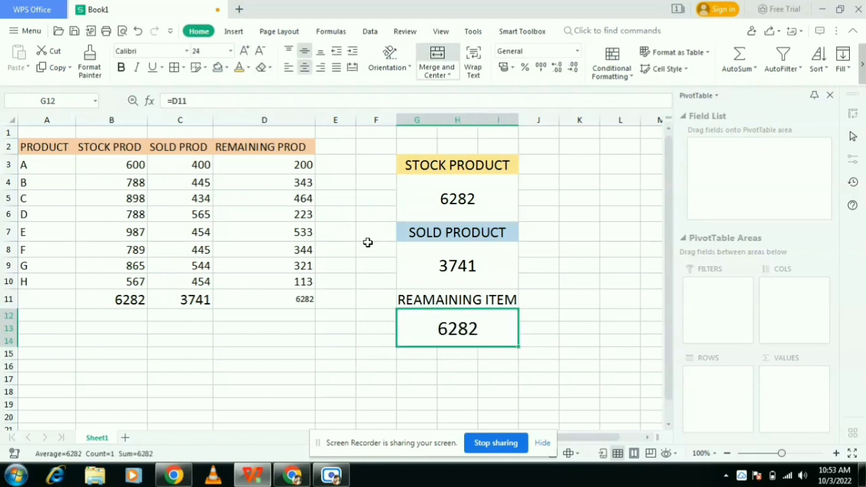
{"action": "left_click", "coordinate": [409, 300]}
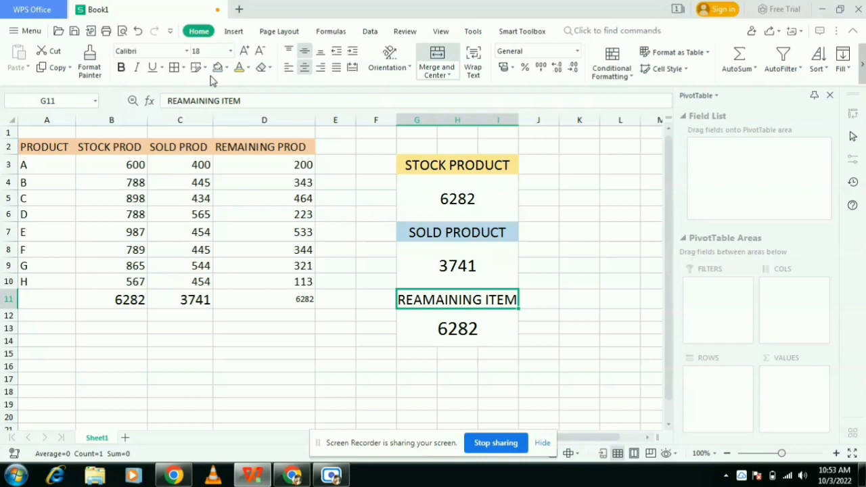
{"action": "left_click", "coordinate": [363, 245]}
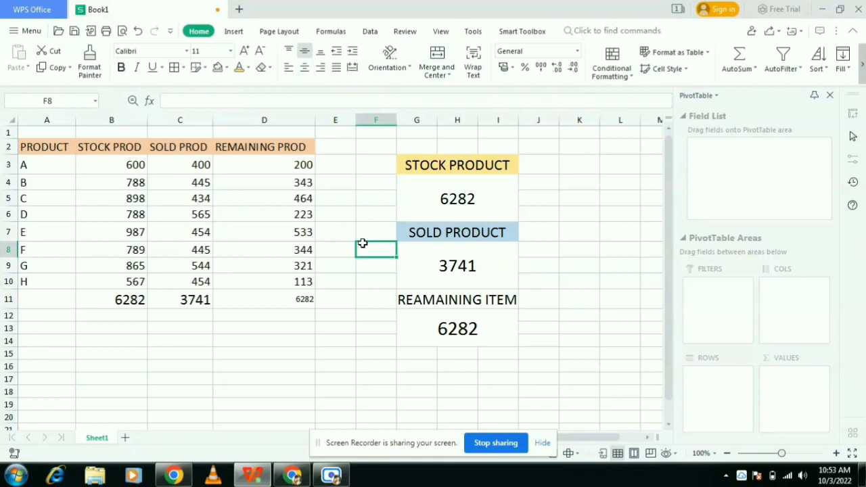
{"action": "left_click", "coordinate": [562, 172]}
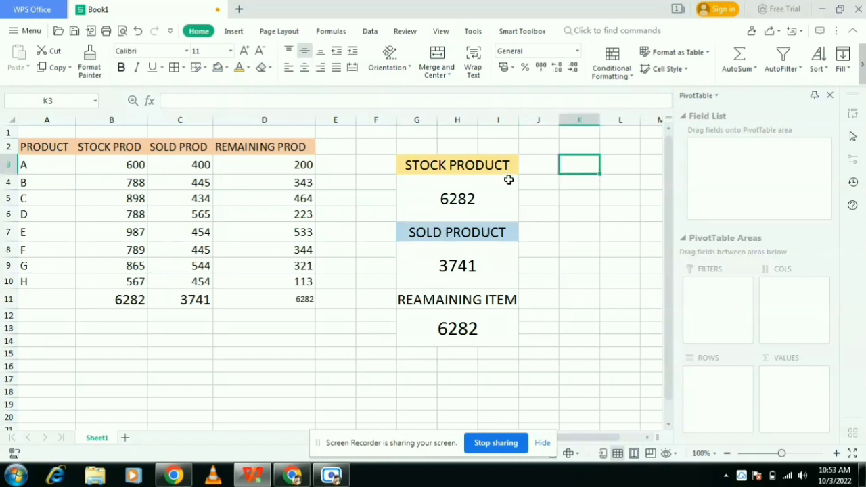